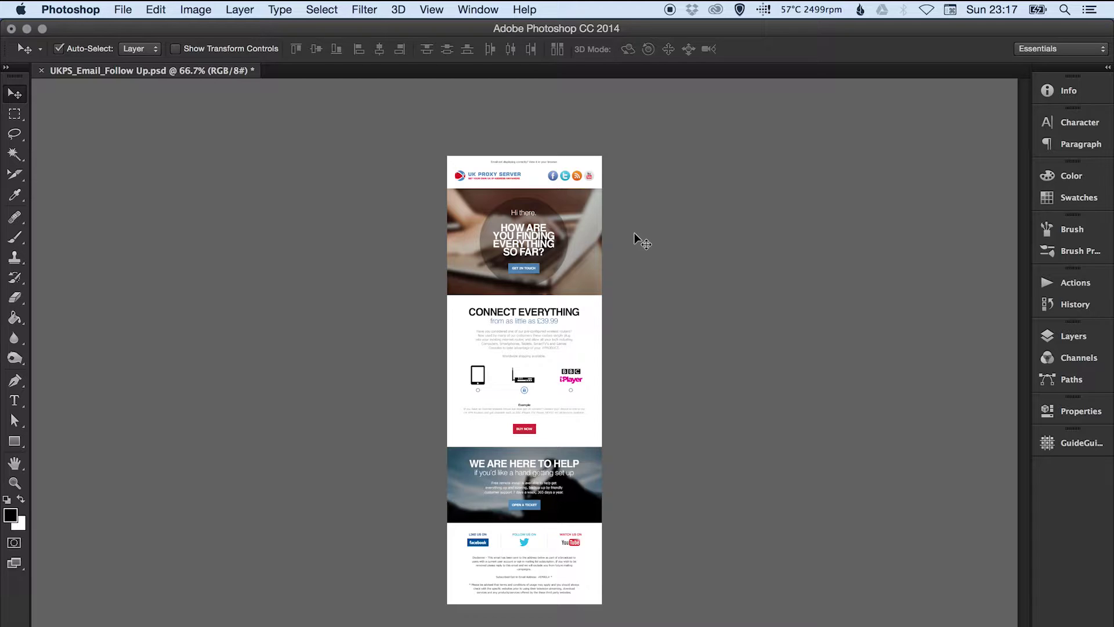
Expand the Layers panel and scroll through the newsletter's full layer list
{"action": "left_click", "coordinate": [1074, 340]}
{"action": "mouse_move", "coordinate": [1027, 411]}
{"action": "left_mouse_down"}
{"action": "mouse_move", "coordinate": [1019, 597]}
{"action": "mouse_move", "coordinate": [1015, 405]}
{"action": "left_mouse_up"}
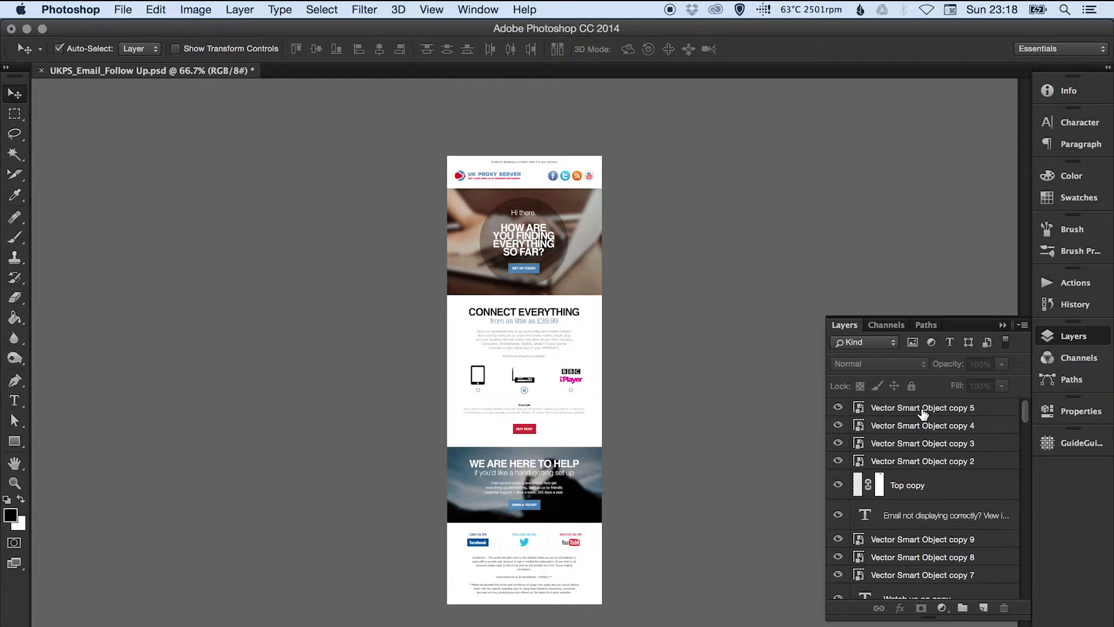
Zoom the newsletter to 100% and nudge the view up
{"action": "mouse_move", "coordinate": [1023, 412]}
{"action": "left_mouse_down"}
{"action": "mouse_move", "coordinate": [1022, 447]}
{"action": "mouse_move", "coordinate": [1022, 404]}
{"action": "left_mouse_up"}
{"action": "key", "text": "z"}
{"action": "left_click", "coordinate": [687, 238]}
{"action": "left_click_drag", "start_coordinate": [559, 274], "coordinate": [557, 250]}
Turn off Lock Position on the Darken and Rectangle 9 layers, briefly checking the Bg layer
{"action": "left_click_drag", "start_coordinate": [1024, 413], "coordinate": [1022, 567]}
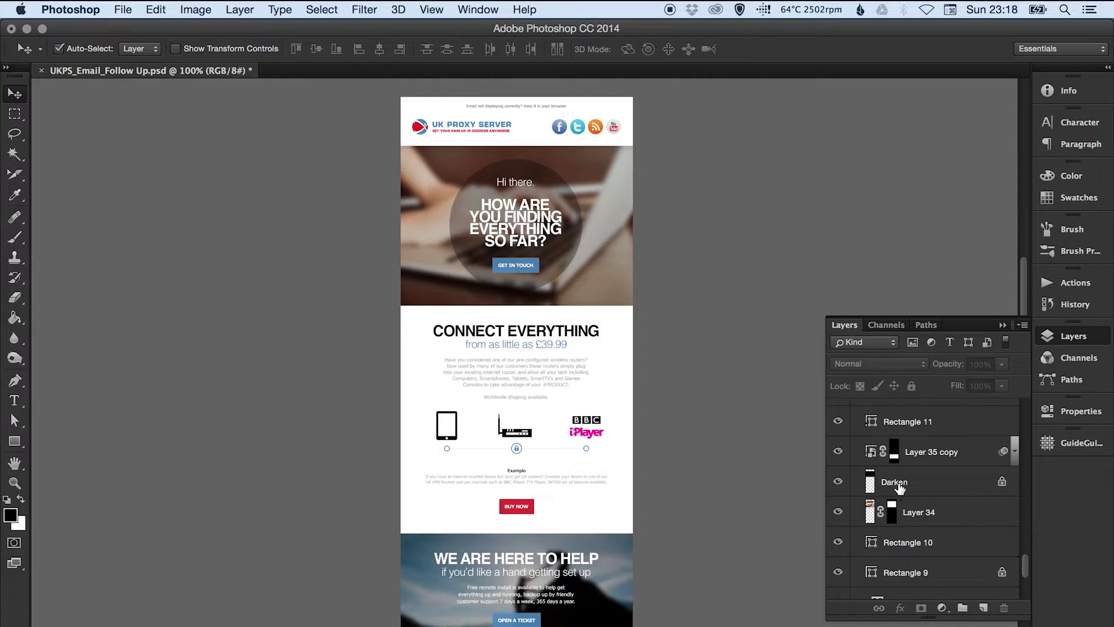
{"action": "left_click", "coordinate": [923, 493]}
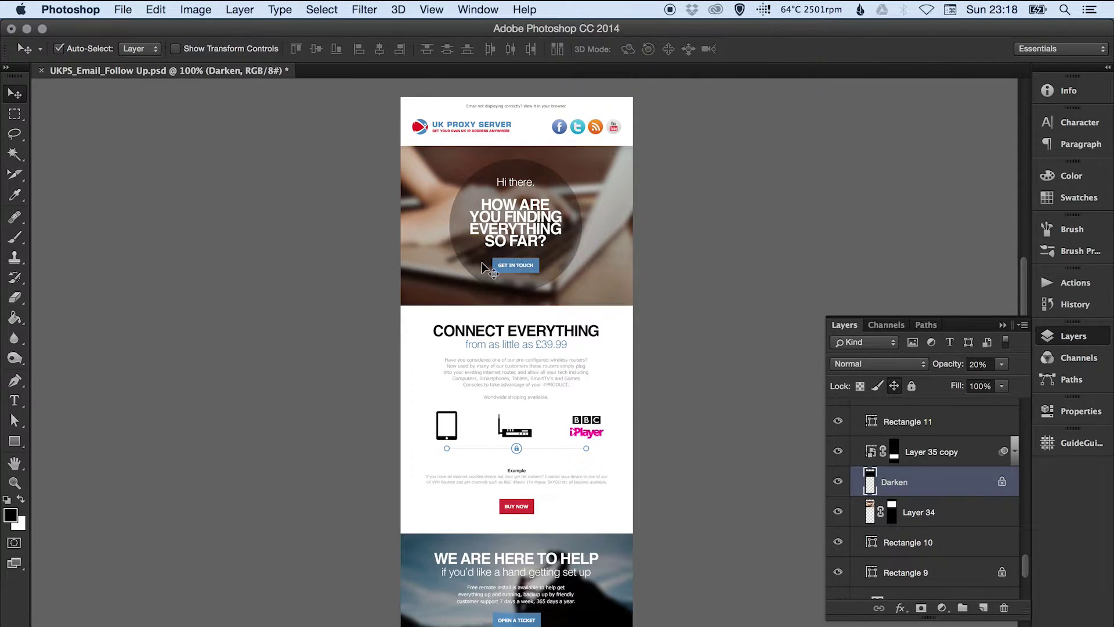
{"action": "left_click", "coordinate": [894, 386]}
{"action": "left_click", "coordinate": [960, 572]}
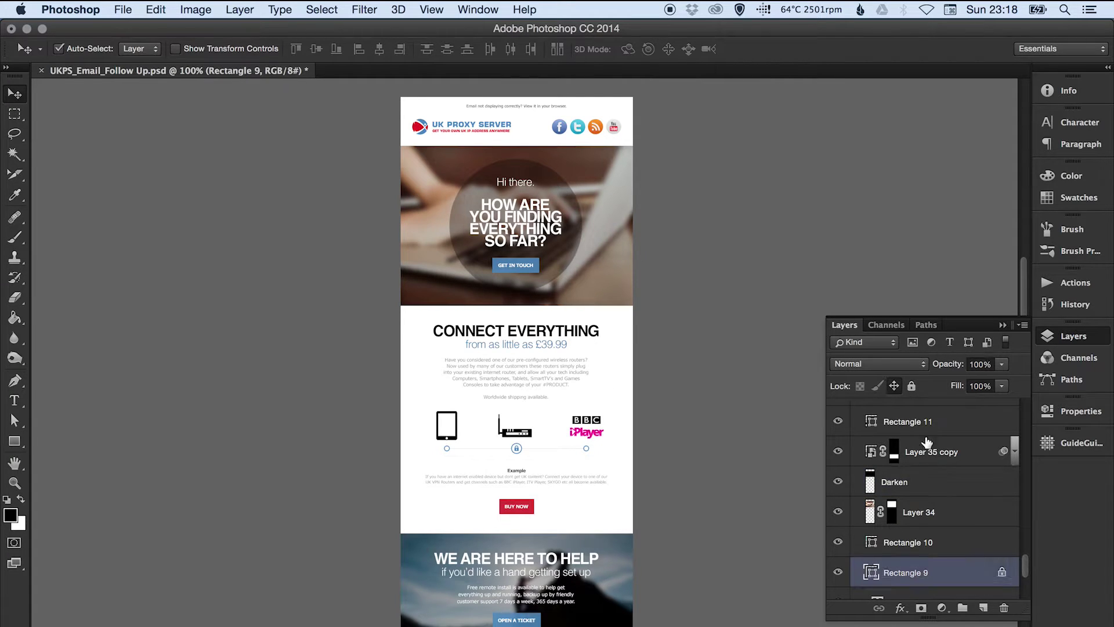
{"action": "left_click", "coordinate": [894, 386]}
{"action": "left_click_drag", "start_coordinate": [1026, 568], "coordinate": [1027, 605]}
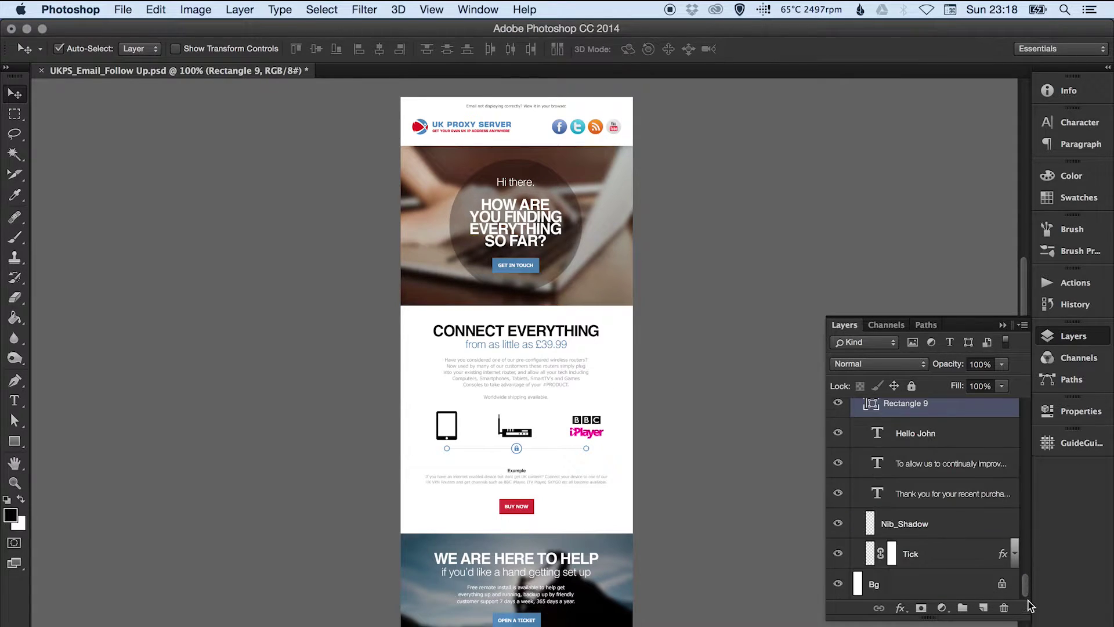
{"action": "left_click", "coordinate": [839, 584]}
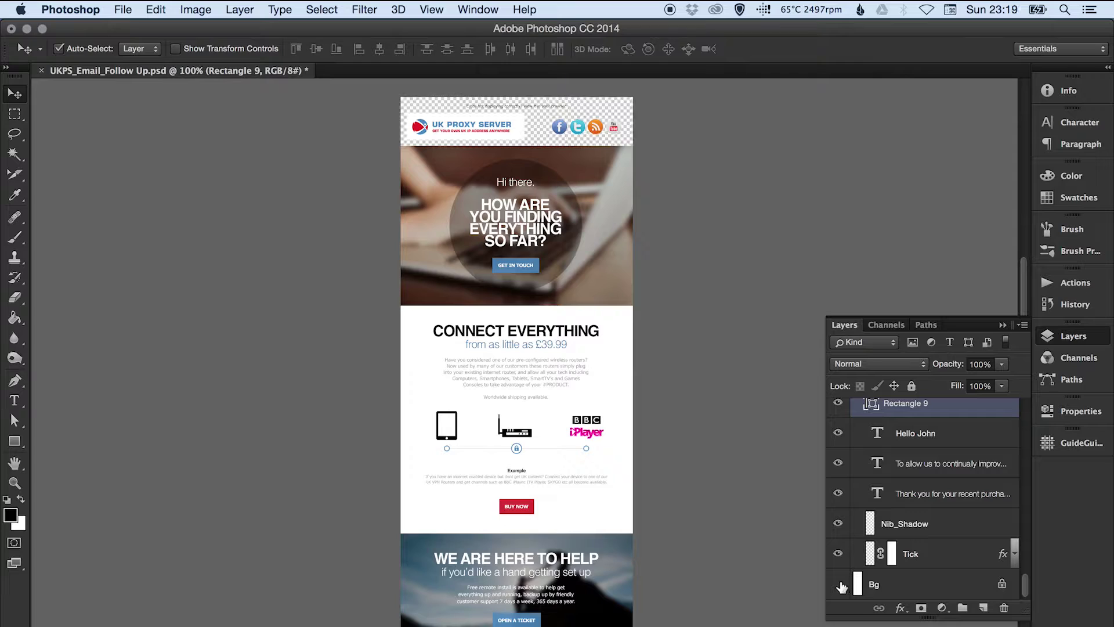
{"action": "left_click", "coordinate": [838, 584]}
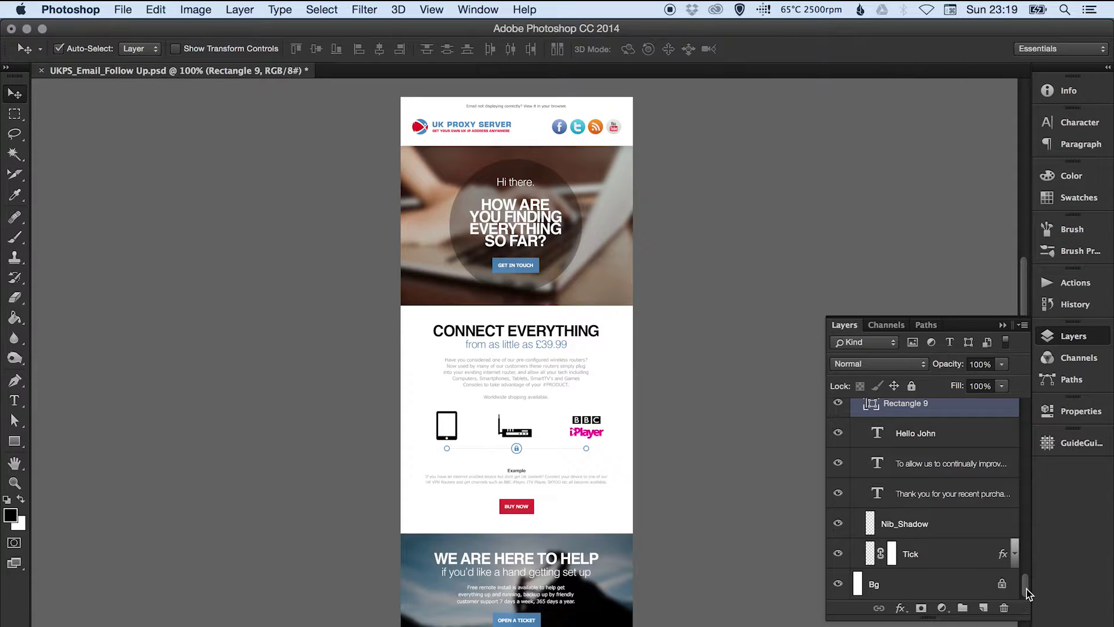
{"action": "left_click_drag", "start_coordinate": [1027, 593], "coordinate": [1023, 394]}
Select every layer from Vector Smart Object copy 5 down to Bg and set their label to No Color
{"action": "left_click", "coordinate": [909, 410]}
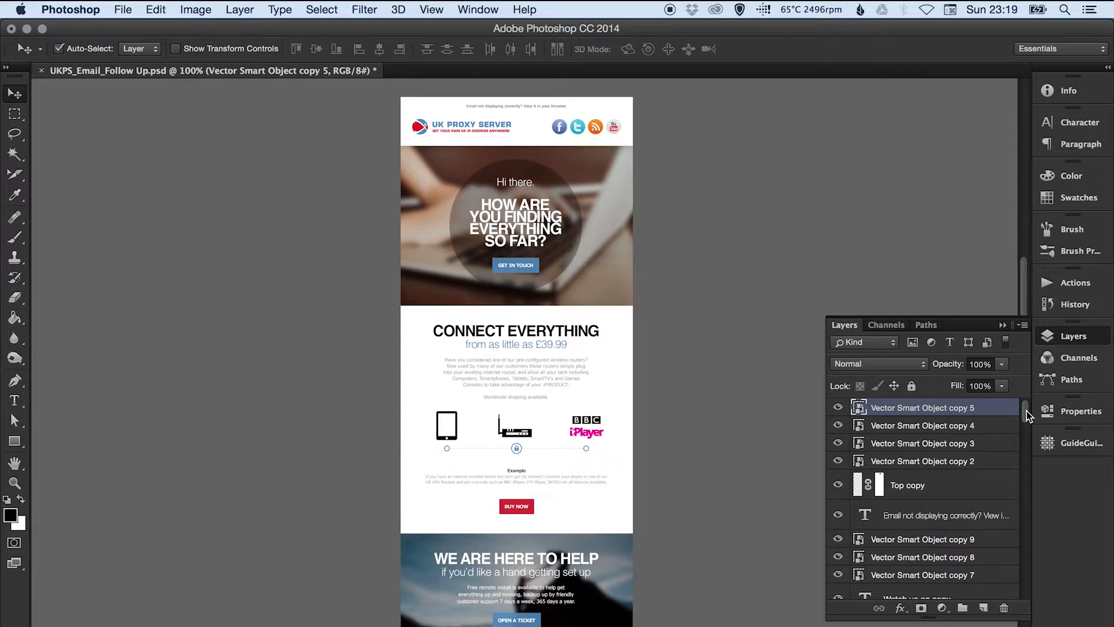
{"action": "scroll", "coordinate": [1027, 415], "scroll_direction": "down", "scroll_amount": 10}
{"action": "left_click", "coordinate": [946, 583], "text": "shift"}
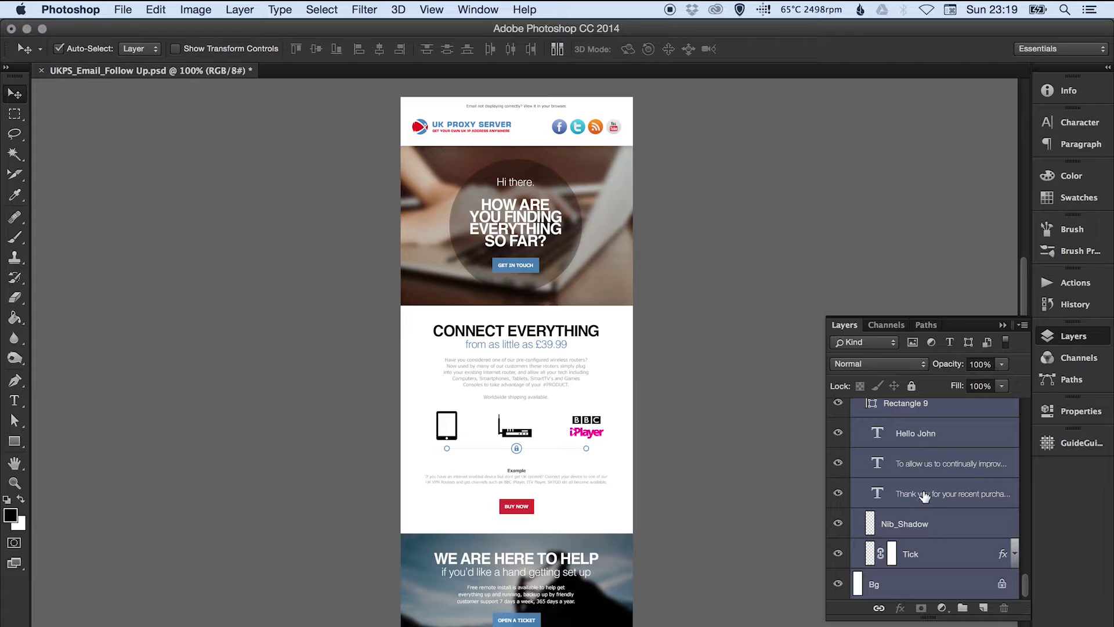
{"action": "right_click", "coordinate": [923, 492]}
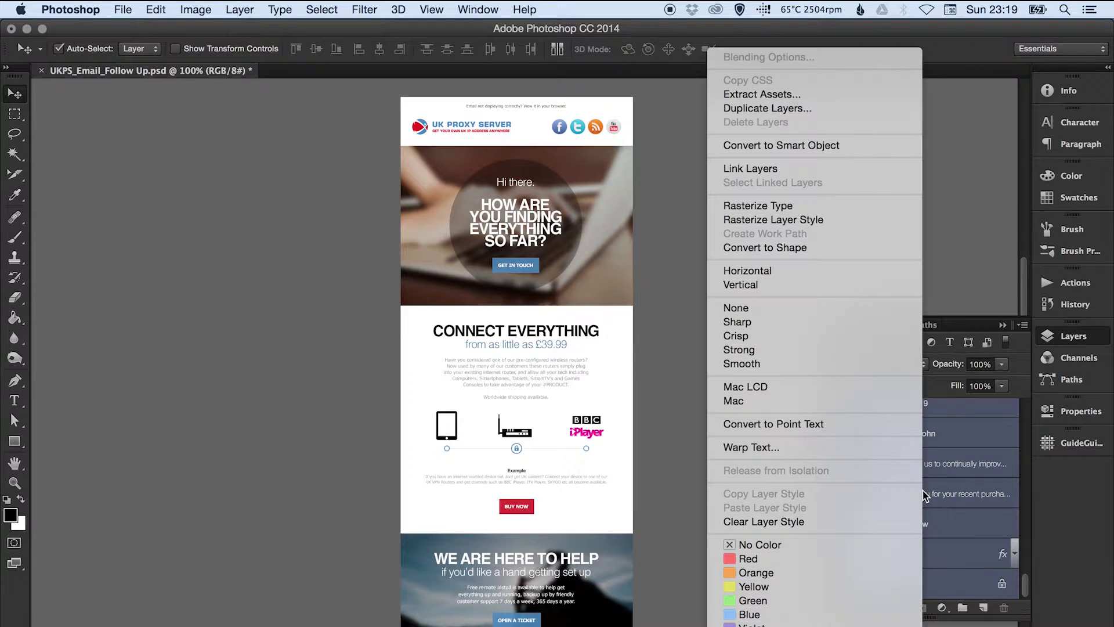
{"action": "left_click", "coordinate": [764, 546]}
{"action": "left_click", "coordinate": [958, 496]}
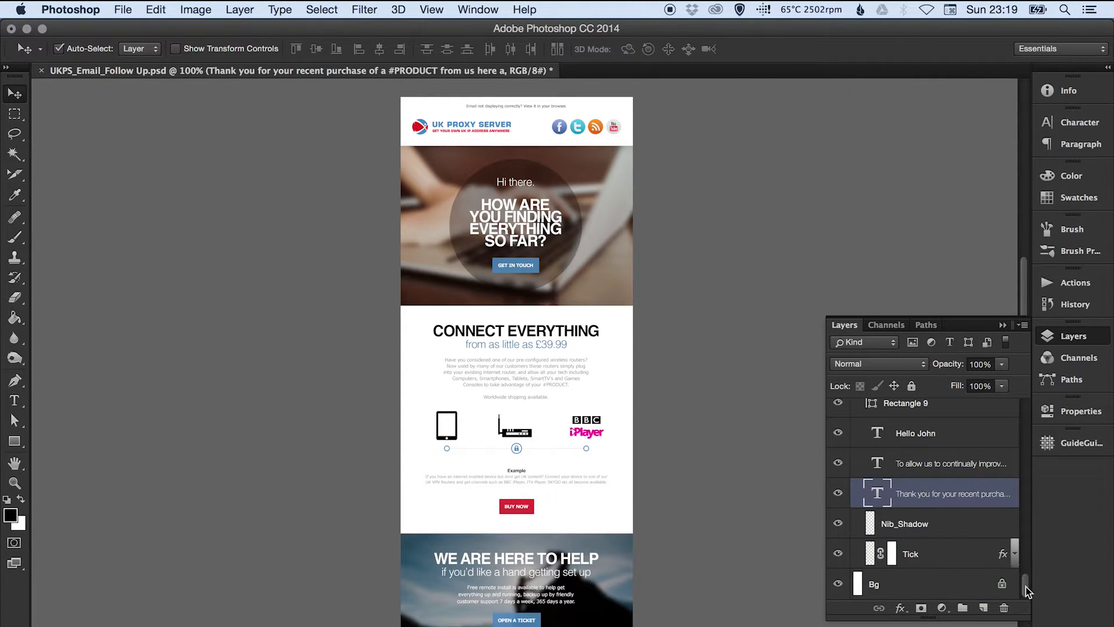
{"action": "scroll", "coordinate": [1026, 580], "scroll_direction": "up", "scroll_amount": 10}
{"action": "left_click", "coordinate": [1078, 337]}
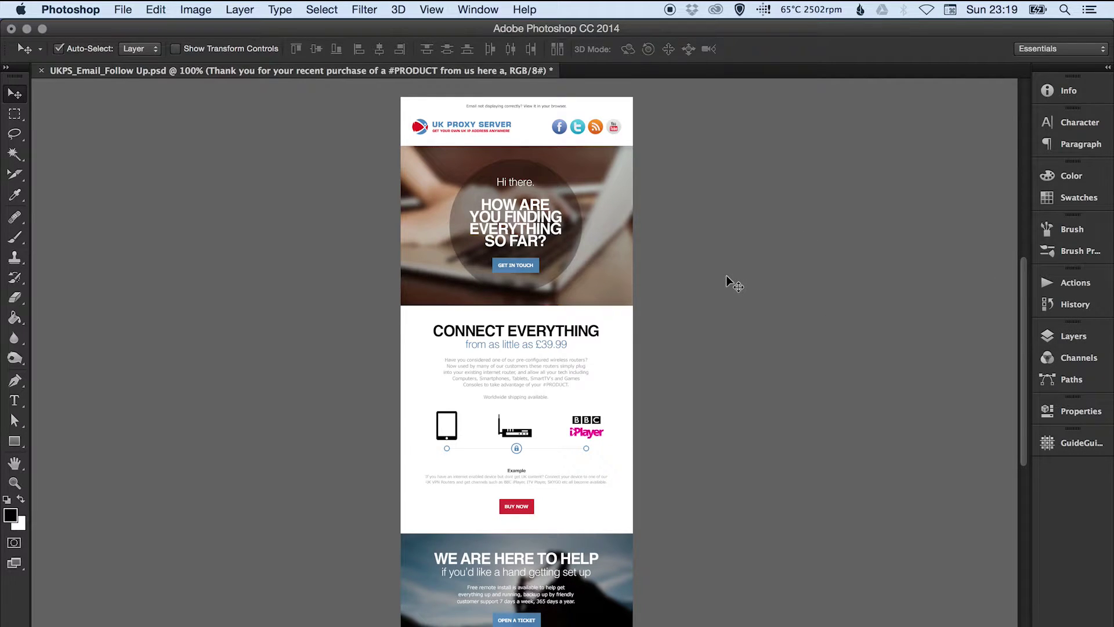
Switch to Full Screen Mode with Menu Bar, zoom in on the header, and undo a trial hero move
{"action": "key", "text": "f"}
{"action": "left_click_drag", "start_coordinate": [706, 232], "coordinate": [684, 254]}
{"action": "scroll", "coordinate": [525, 269], "scroll_direction": "up", "scroll_amount": 5}
{"action": "left_click", "coordinate": [525, 270], "text": "super"}
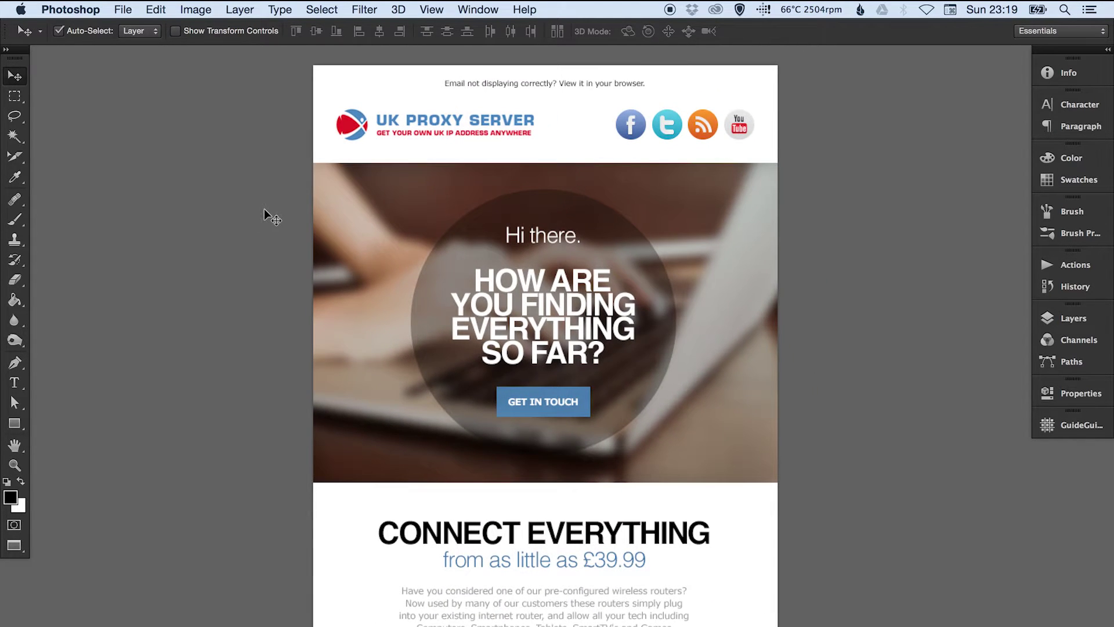
{"action": "left_click_drag", "start_coordinate": [656, 409], "coordinate": [684, 447]}
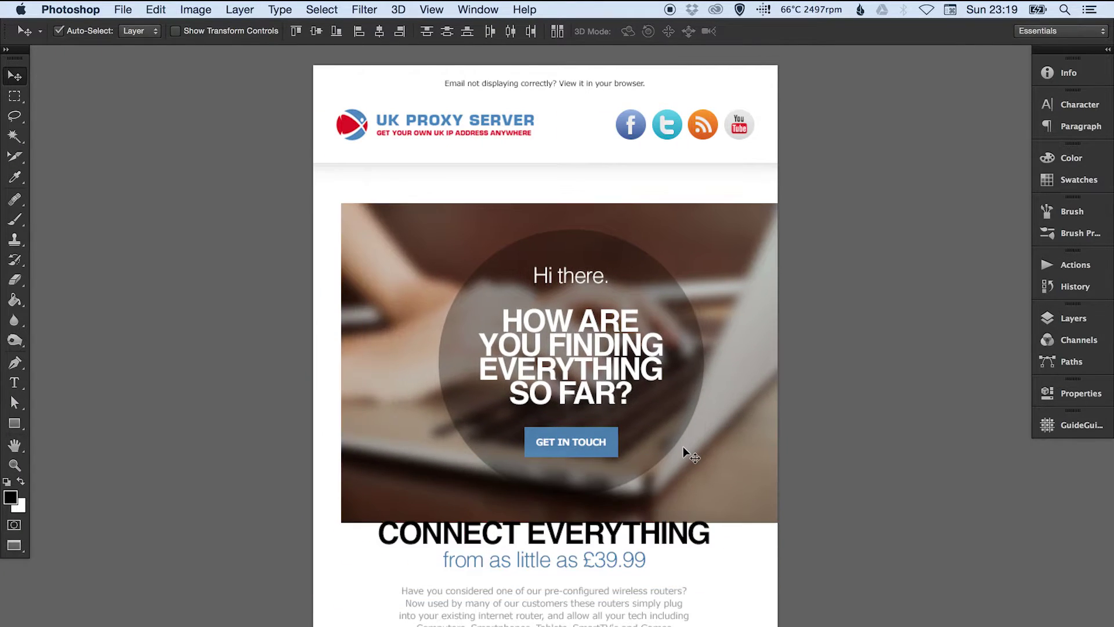
{"action": "left_click", "coordinate": [156, 9]}
{"action": "left_click", "coordinate": [441, 135]}
{"action": "key", "text": "super+z"}
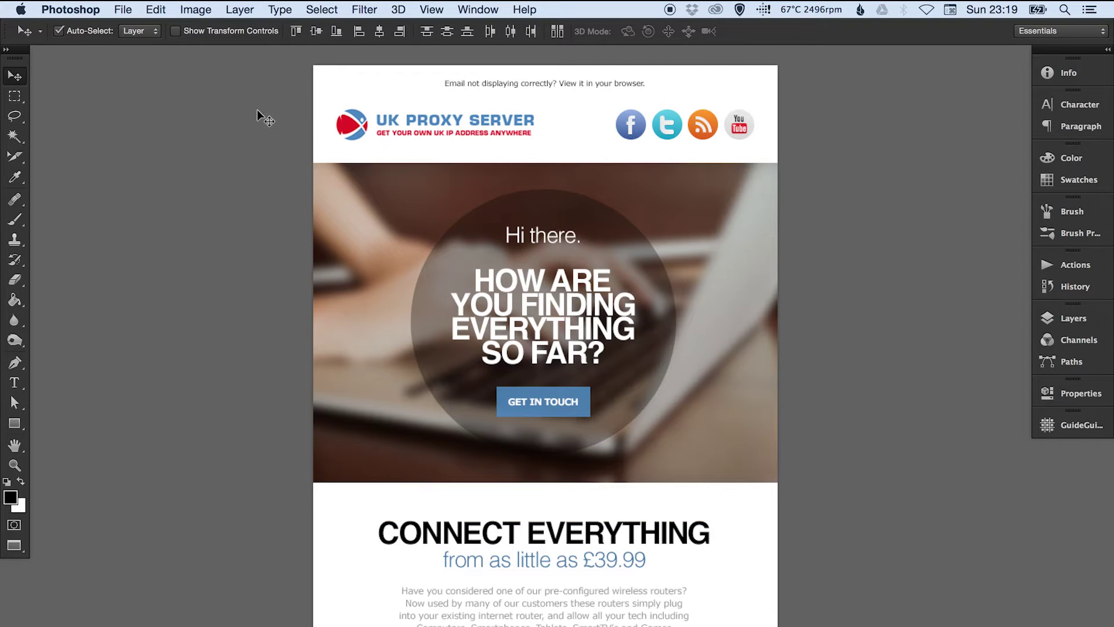
Marquee-select the header's layers, undoing the trial moves so they stay in place
{"action": "left_click_drag", "start_coordinate": [281, 72], "coordinate": [773, 139]}
{"action": "left_click_drag", "start_coordinate": [387, 121], "coordinate": [326, 161]}
{"action": "key", "text": "super+z"}
{"action": "left_click_drag", "start_coordinate": [598, 83], "coordinate": [588, 107]}
{"action": "key", "text": "super+z"}
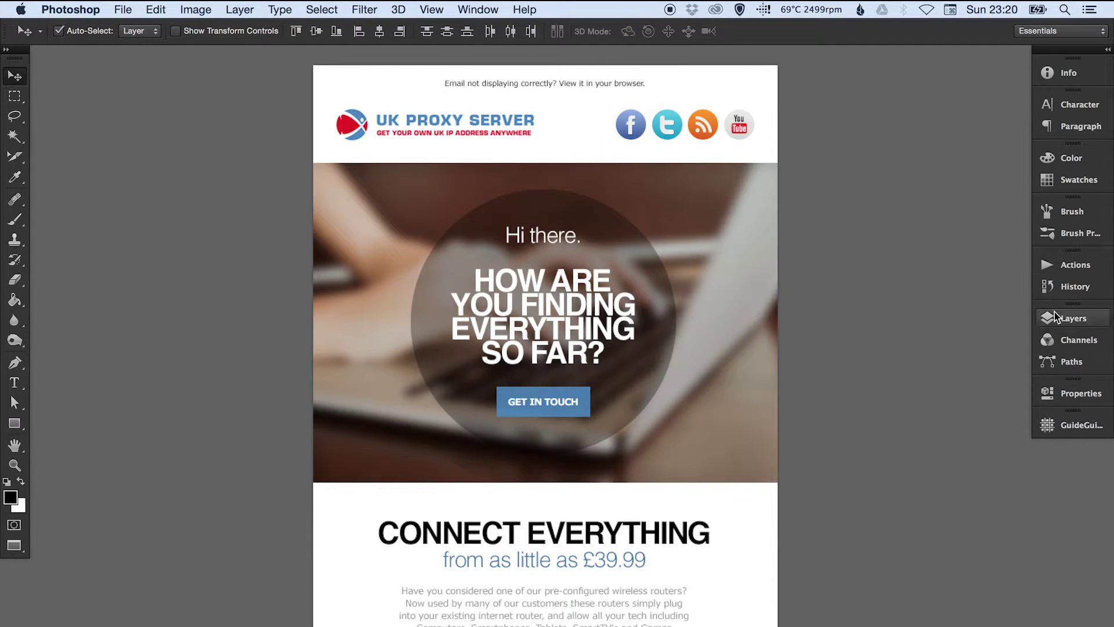
Group the selected header layers and rename the group 'Header'
{"action": "left_click", "coordinate": [239, 10]}
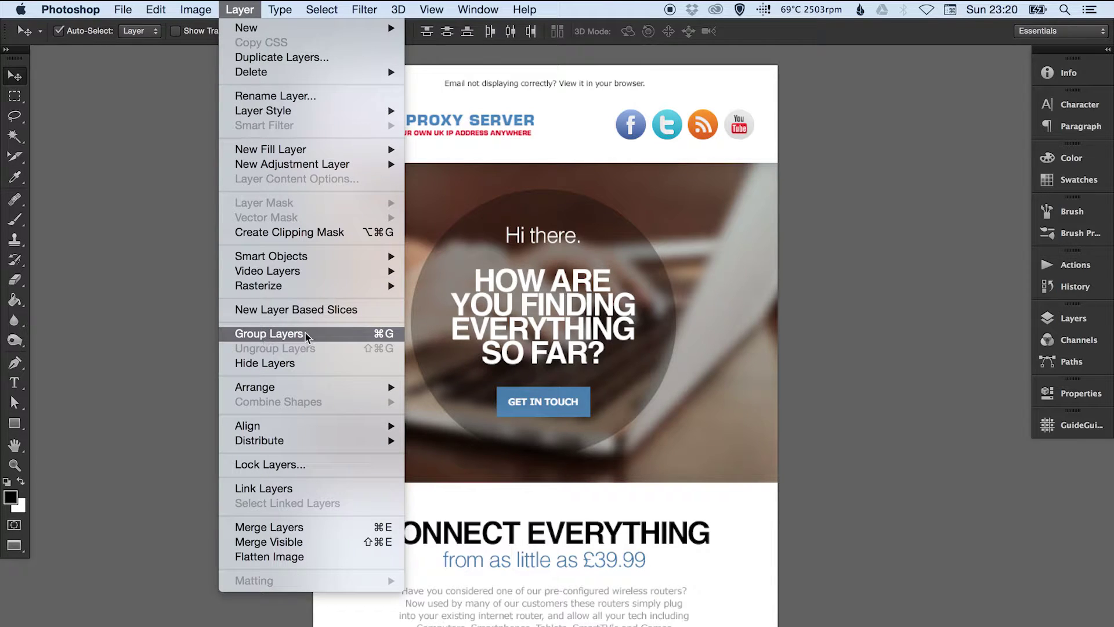
{"action": "left_click", "coordinate": [267, 333]}
{"action": "left_click", "coordinate": [1073, 317]}
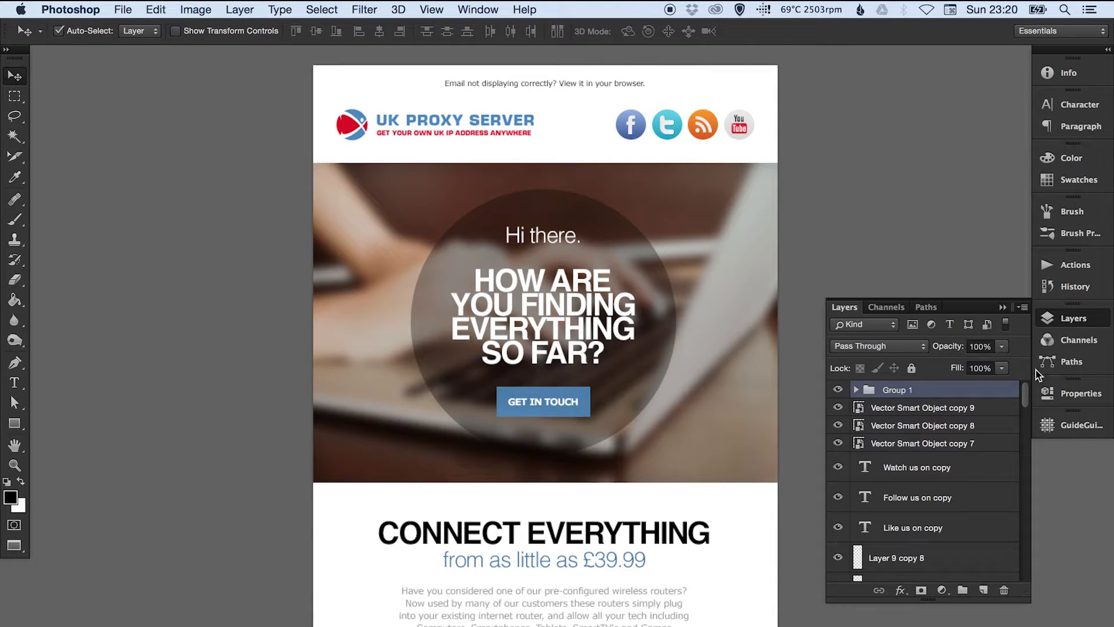
{"action": "double_click", "coordinate": [897, 390]}
{"action": "type", "text": "Header"}
{"action": "key", "text": "Return"}
{"action": "left_click", "coordinate": [838, 391]}
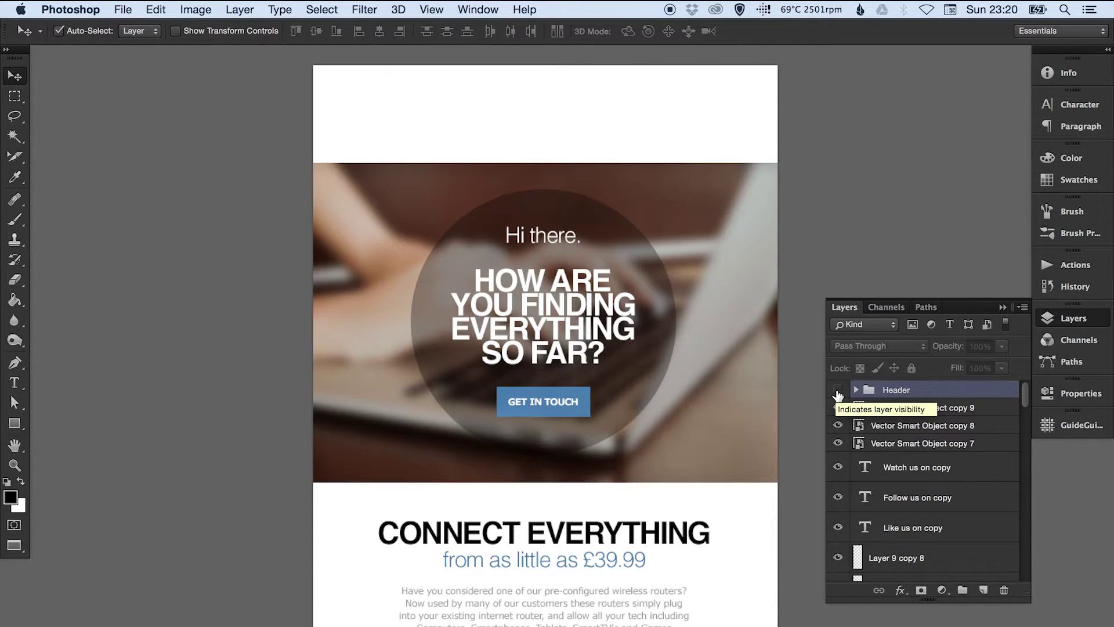
{"action": "left_click", "coordinate": [838, 390]}
Give the Header group a Green label and Lock All
{"action": "right_click", "coordinate": [903, 389]}
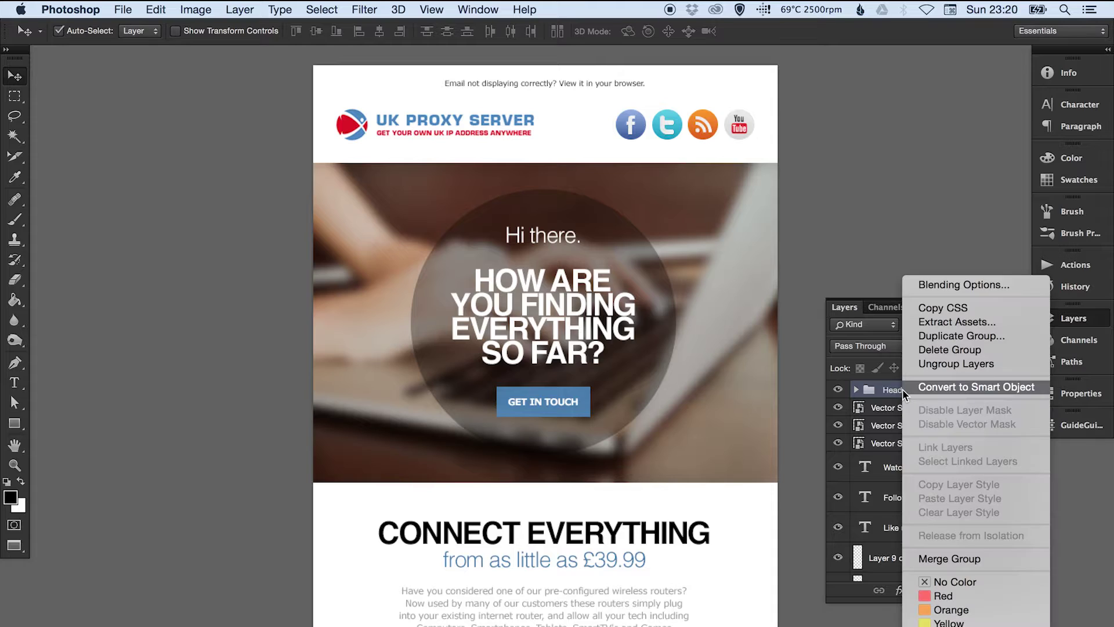
{"action": "left_click", "coordinate": [943, 626]}
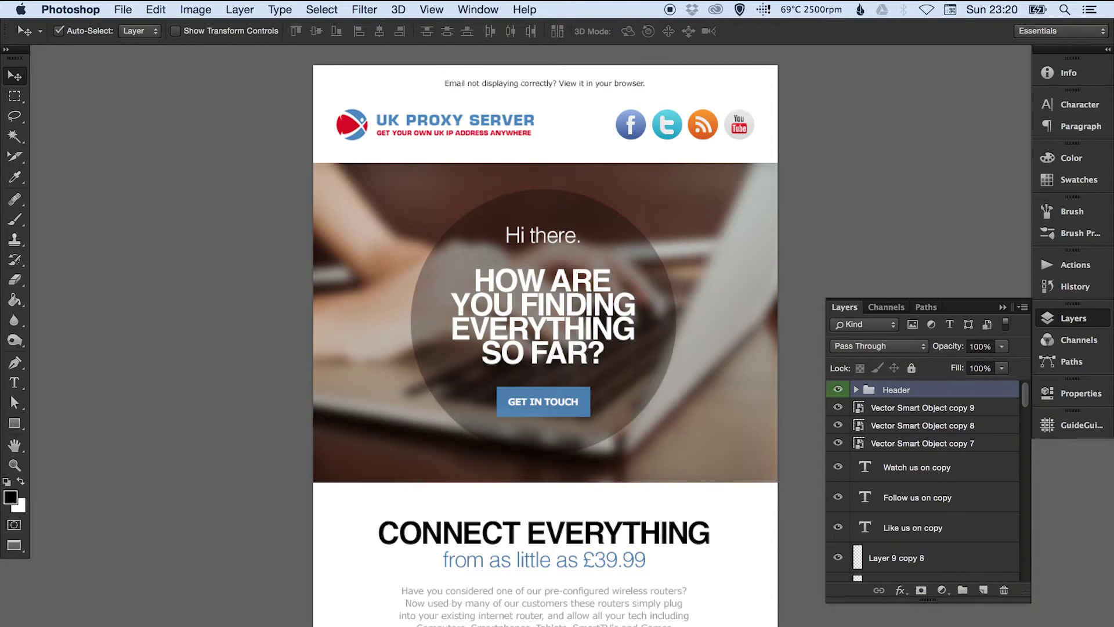
{"action": "left_click", "coordinate": [912, 368]}
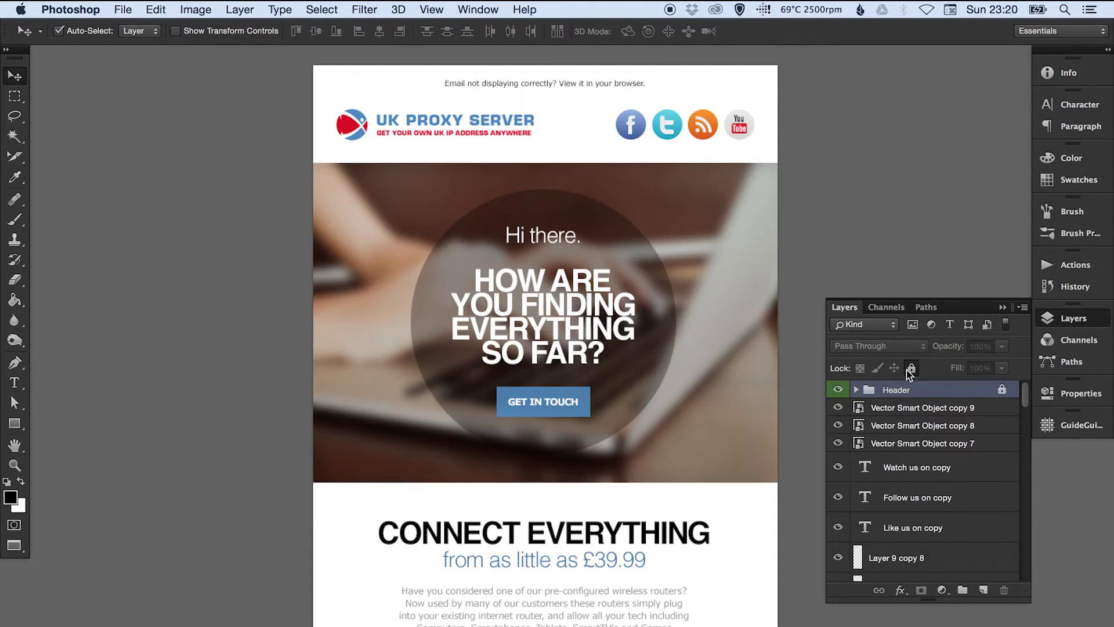
{"action": "left_click", "coordinate": [837, 390]}
{"action": "left_click", "coordinate": [837, 390]}
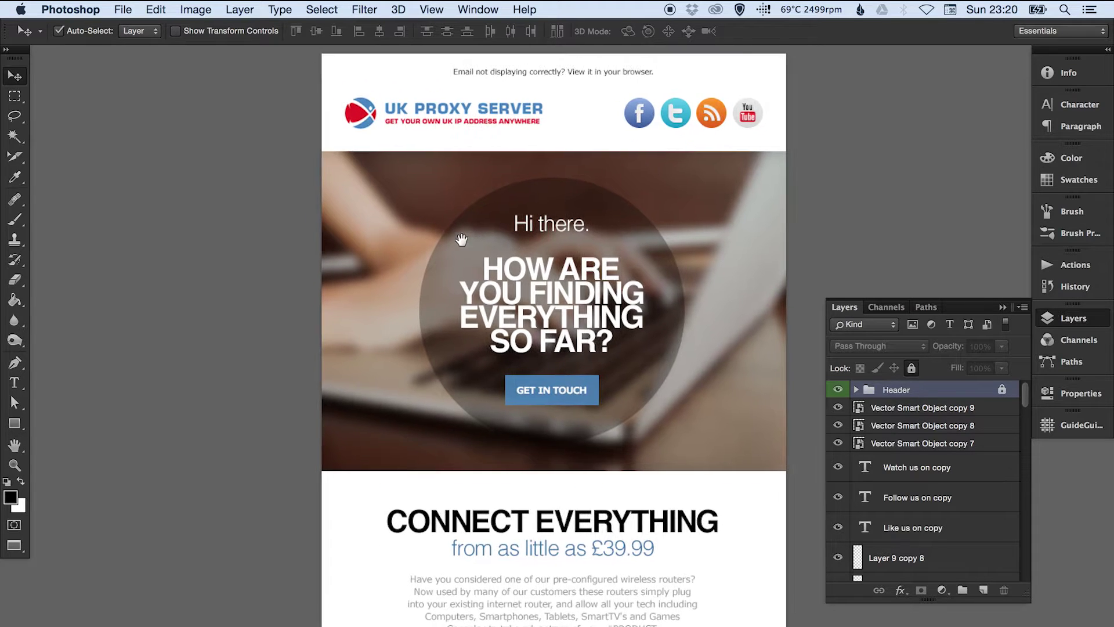
Group the hero section's layers as 'Hero Graphic' with a Green label
{"action": "left_click_drag", "start_coordinate": [252, 200], "coordinate": [636, 312]}
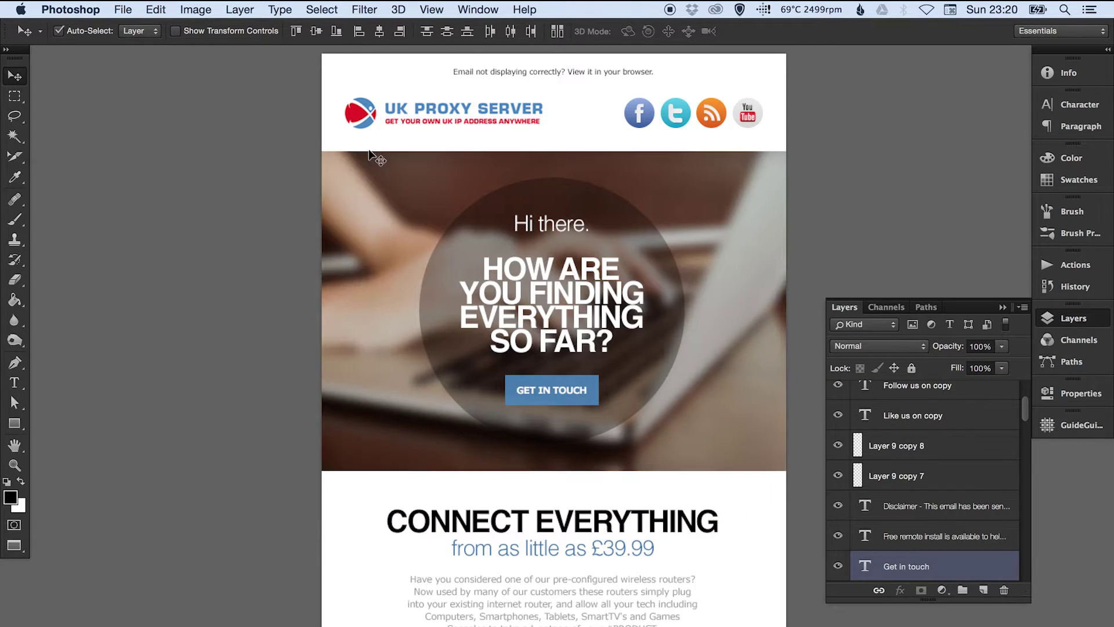
{"action": "left_click", "coordinate": [240, 10]}
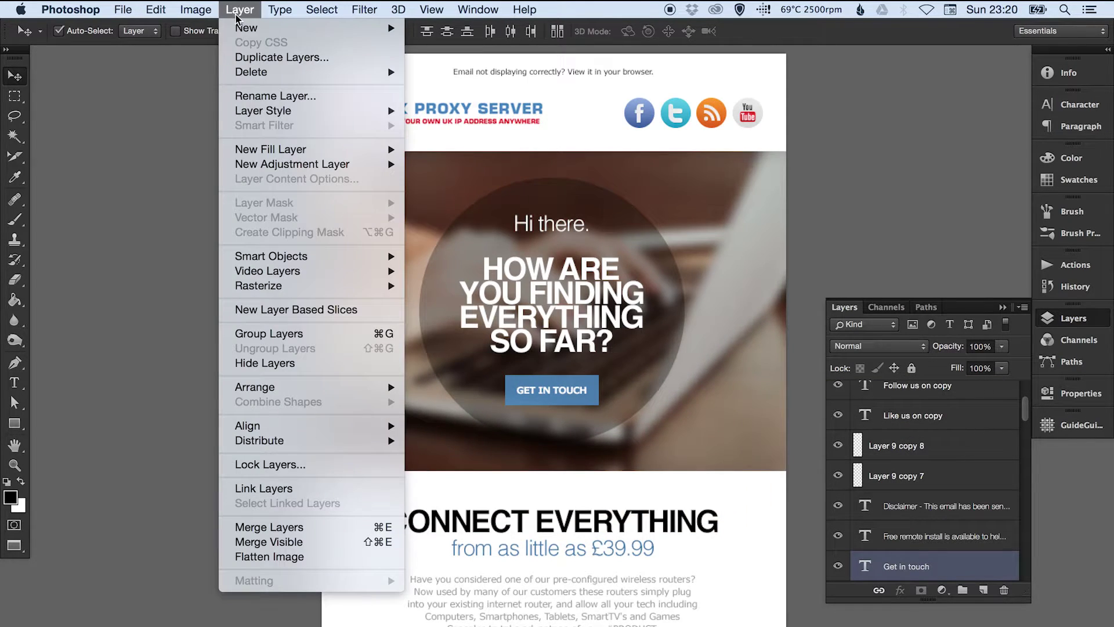
{"action": "left_click", "coordinate": [276, 333]}
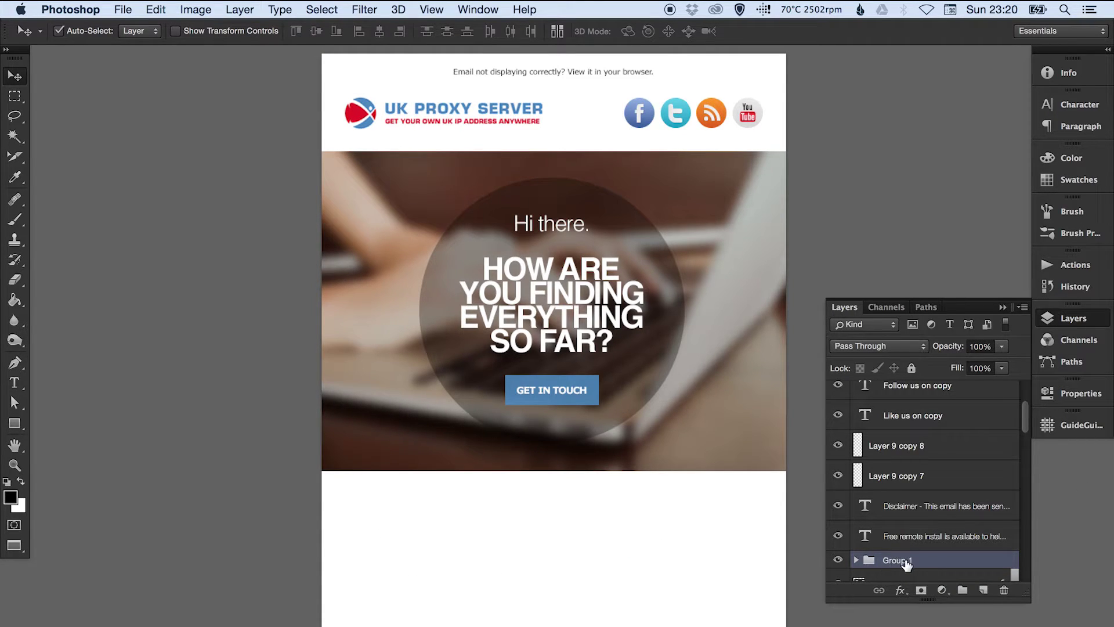
{"action": "double_click", "coordinate": [905, 560]}
{"action": "type", "text": "Hero Graphic"}
{"action": "key", "text": "Return"}
{"action": "right_click", "coordinate": [903, 560]}
{"action": "left_click", "coordinate": [899, 562]}
Restack the Hero Graphic group to sit directly below the Header group
{"action": "left_click", "coordinate": [233, 9]}
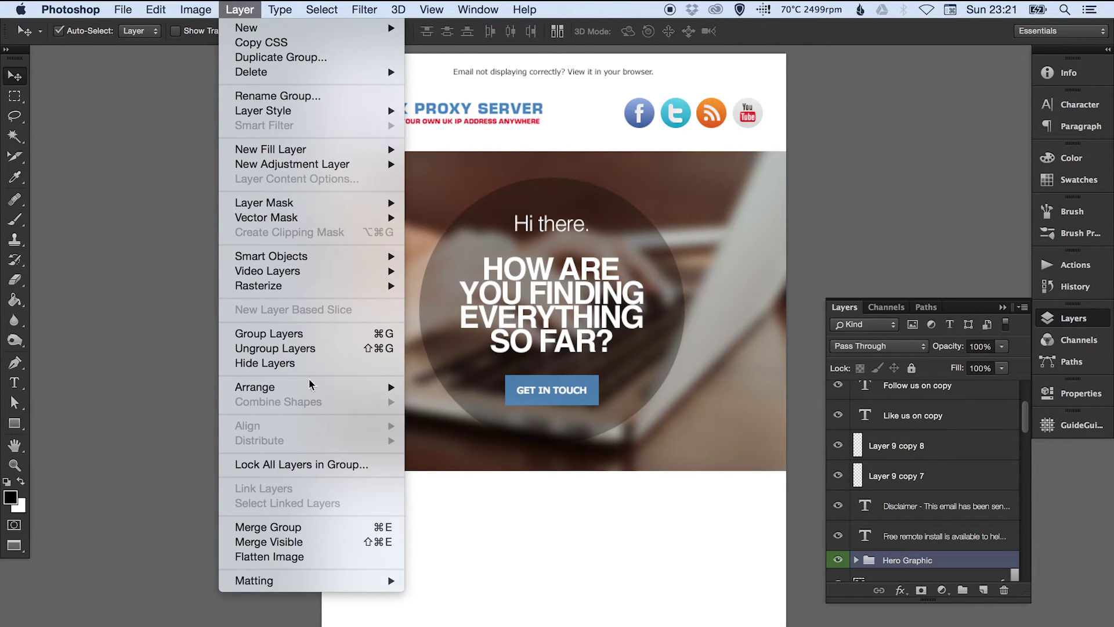
{"action": "mouse_move", "coordinate": [308, 388]}
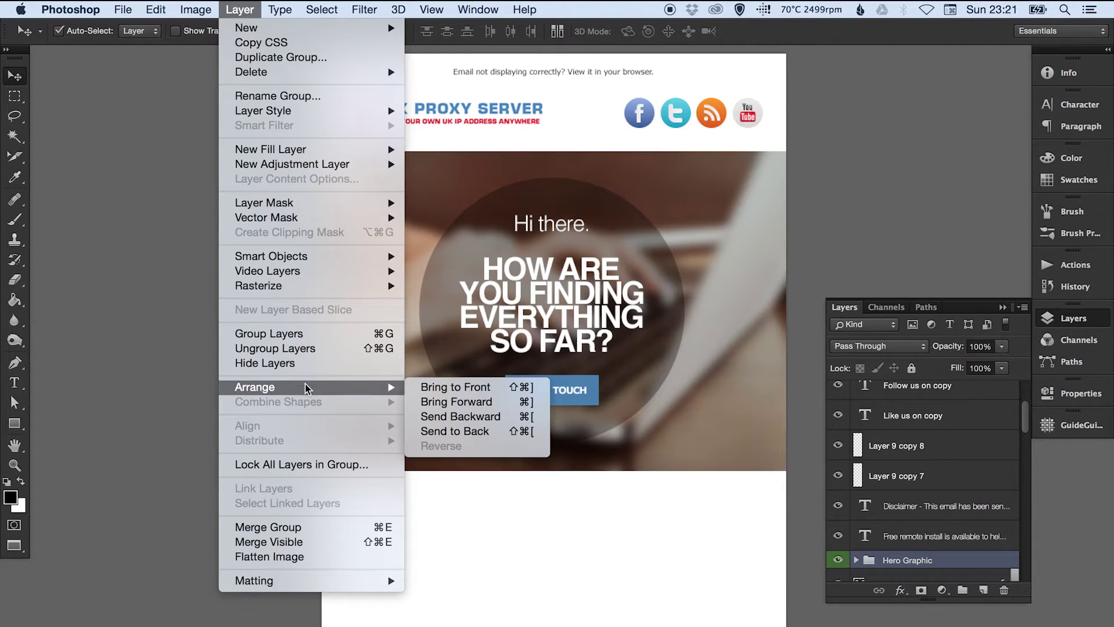
{"action": "left_click", "coordinate": [467, 404]}
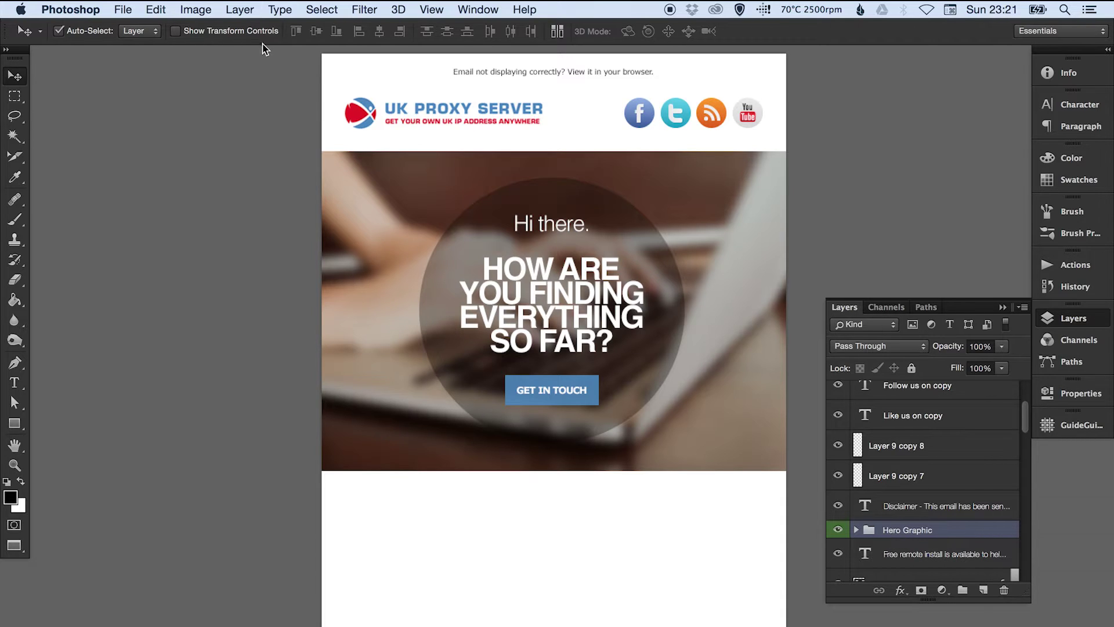
{"action": "left_click", "coordinate": [239, 9]}
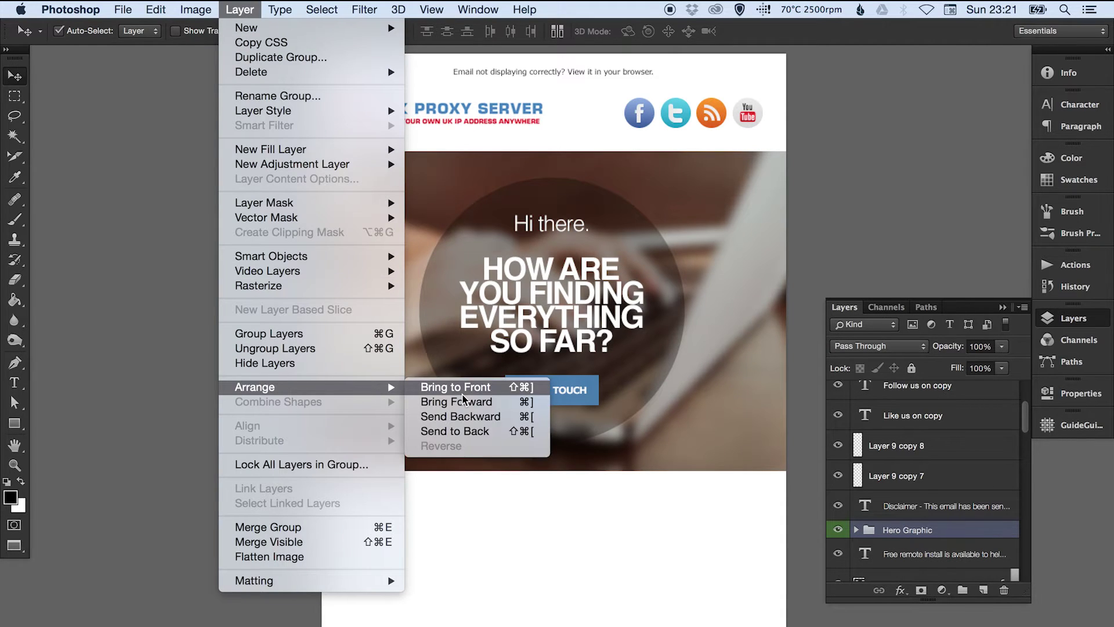
{"action": "left_click", "coordinate": [903, 338]}
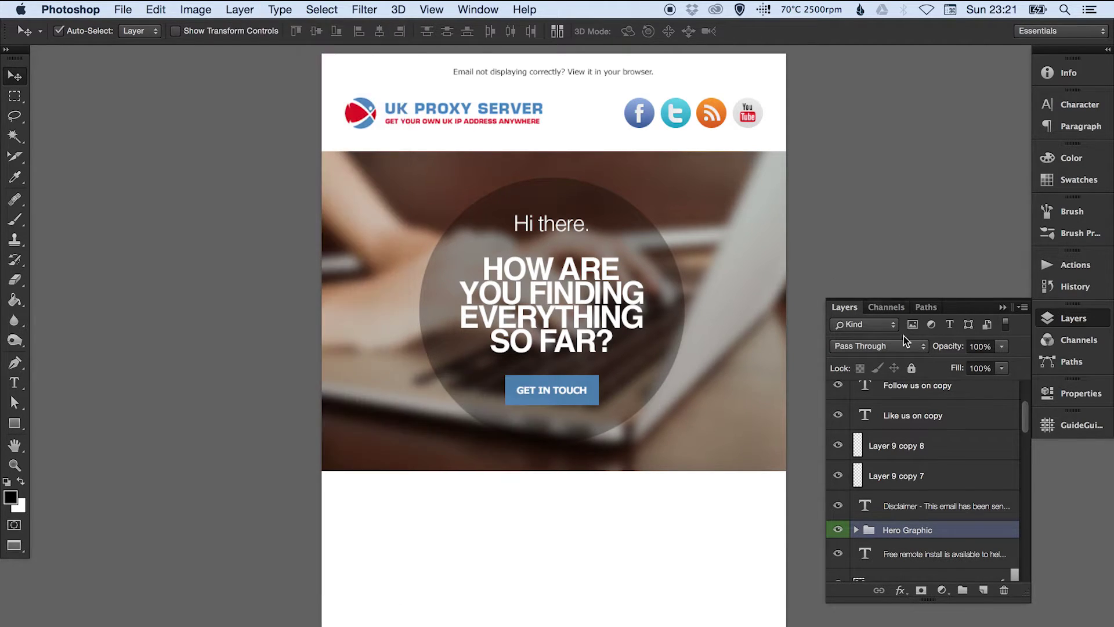
{"action": "key", "text": "super+shift+bracketright"}
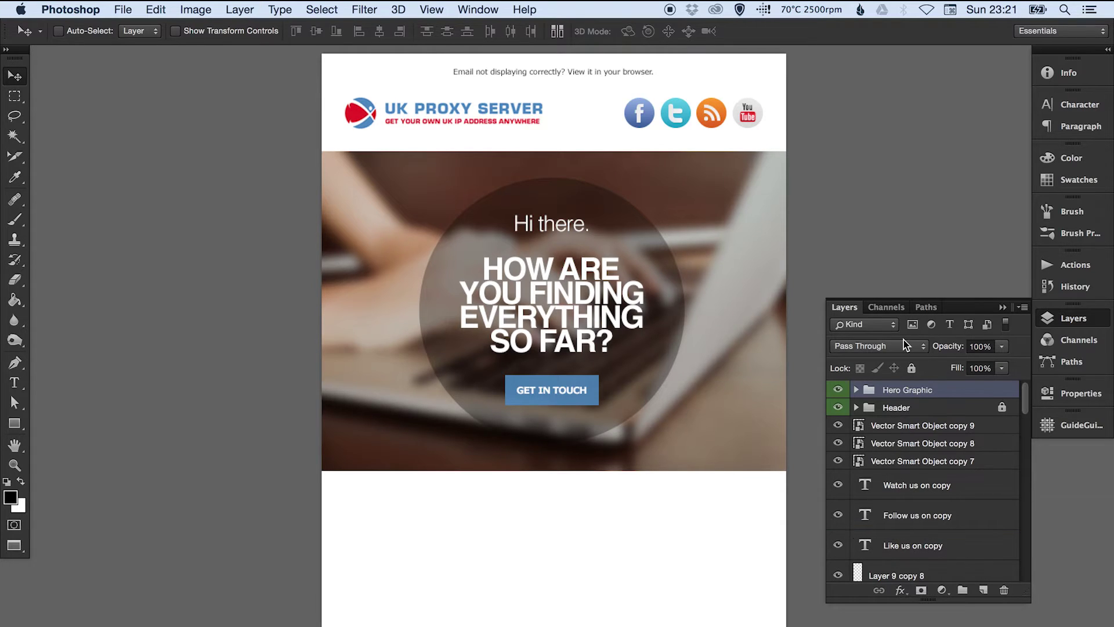
{"action": "key", "text": "super+bracketleft"}
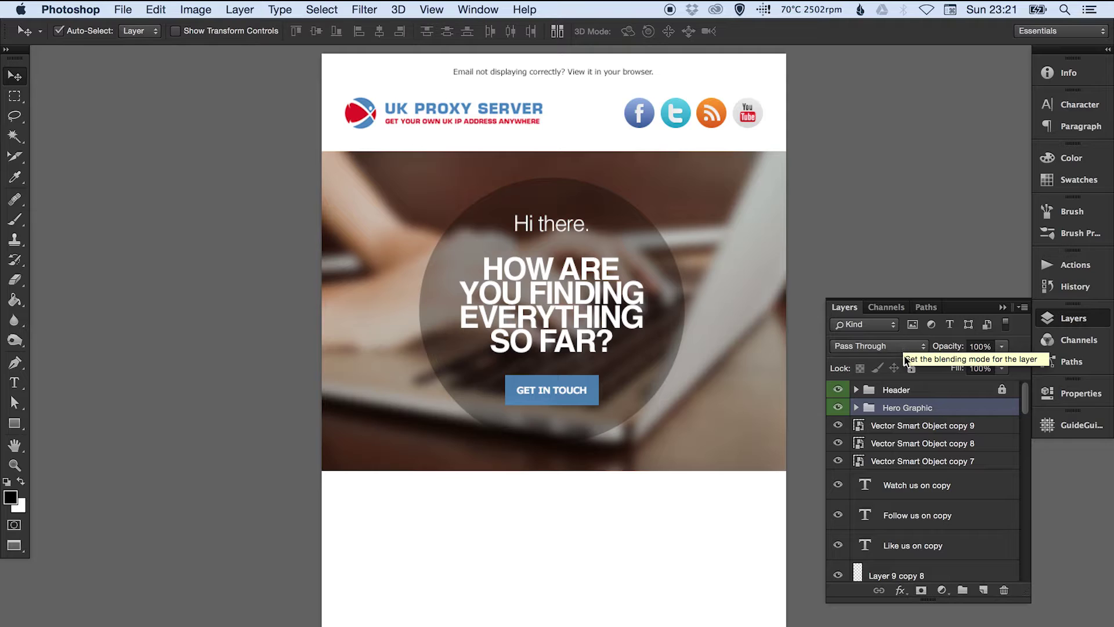
Apply Lock All to Hero Graphic, toggle its visibility to verify, then inspect the white area below
{"action": "left_click", "coordinate": [911, 368]}
{"action": "left_click", "coordinate": [838, 408]}
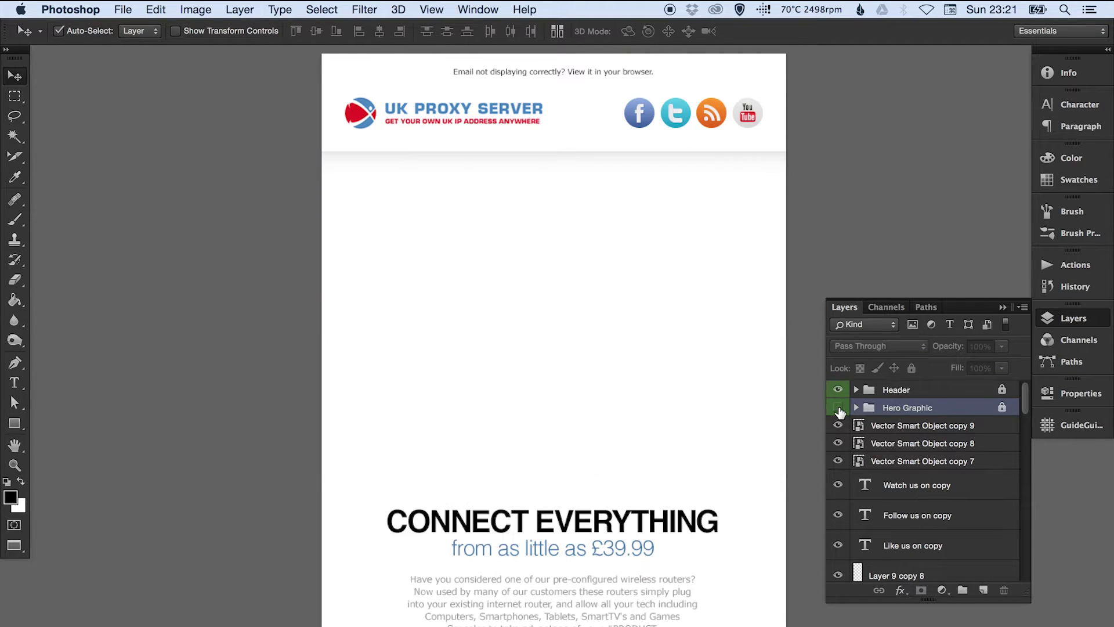
{"action": "left_click", "coordinate": [838, 409]}
{"action": "left_click", "coordinate": [838, 408]}
{"action": "left_click", "coordinate": [838, 408]}
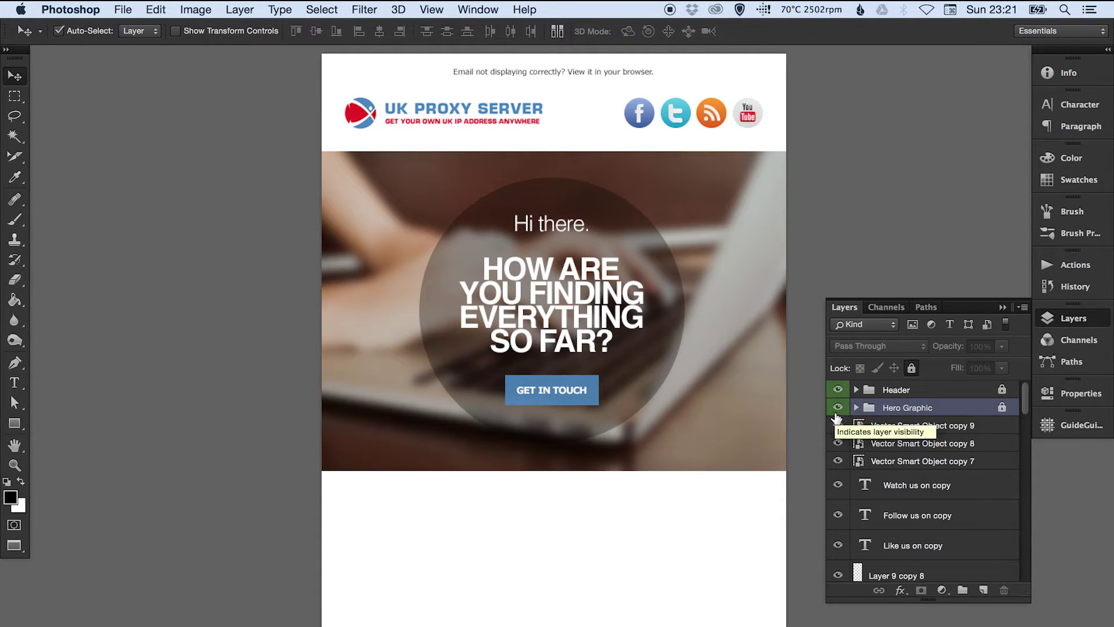
{"action": "left_click", "coordinate": [838, 408]}
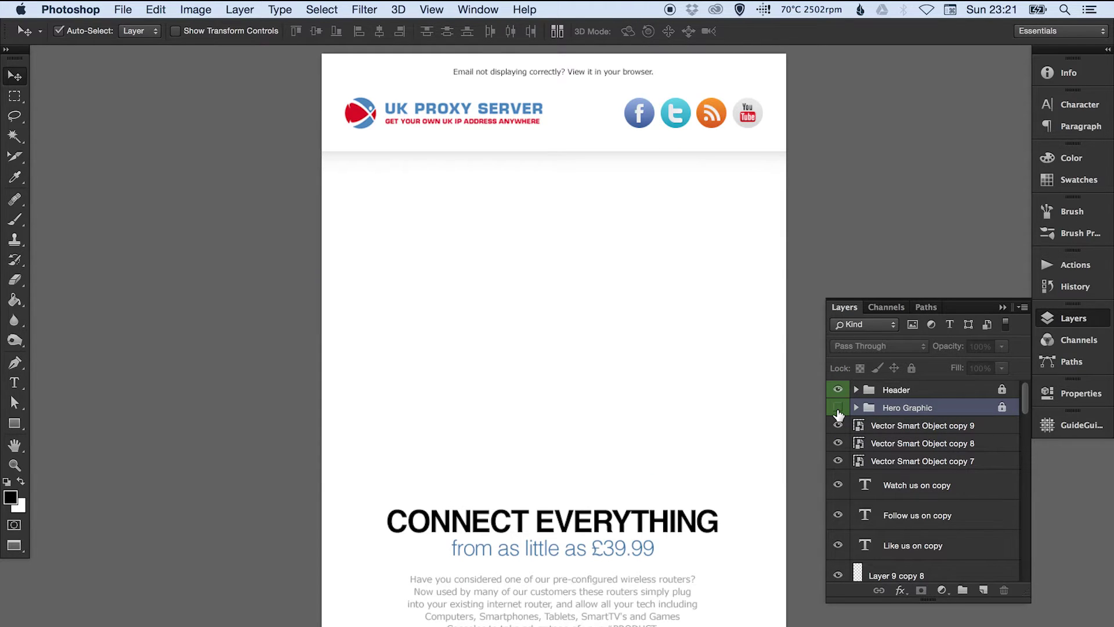
{"action": "left_click", "coordinate": [838, 408]}
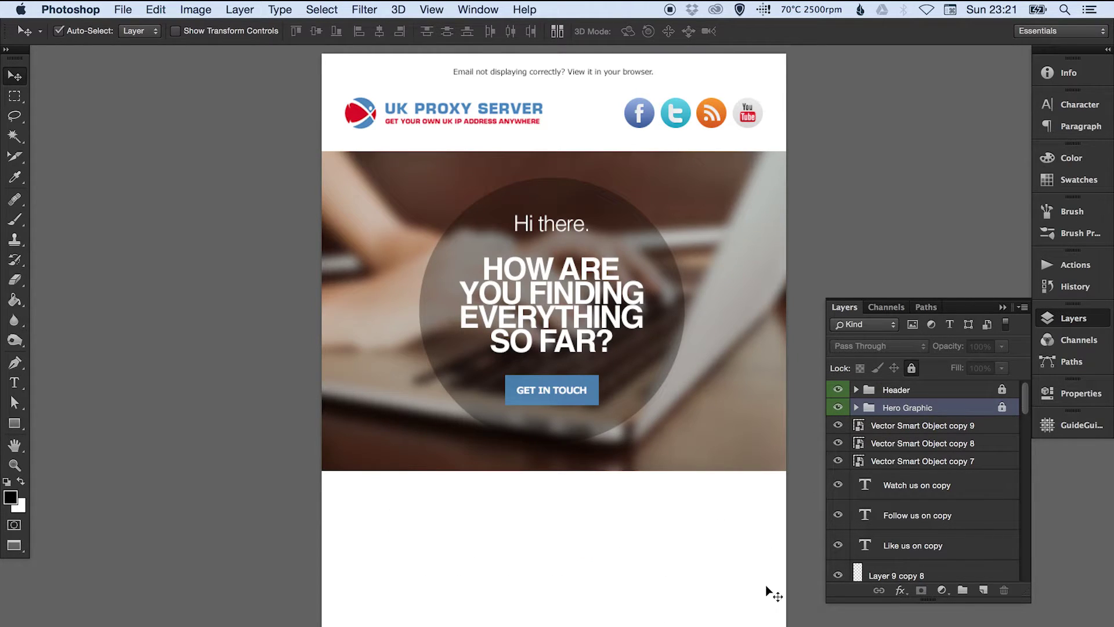
{"action": "left_click_drag", "start_coordinate": [622, 443], "coordinate": [633, 214]}
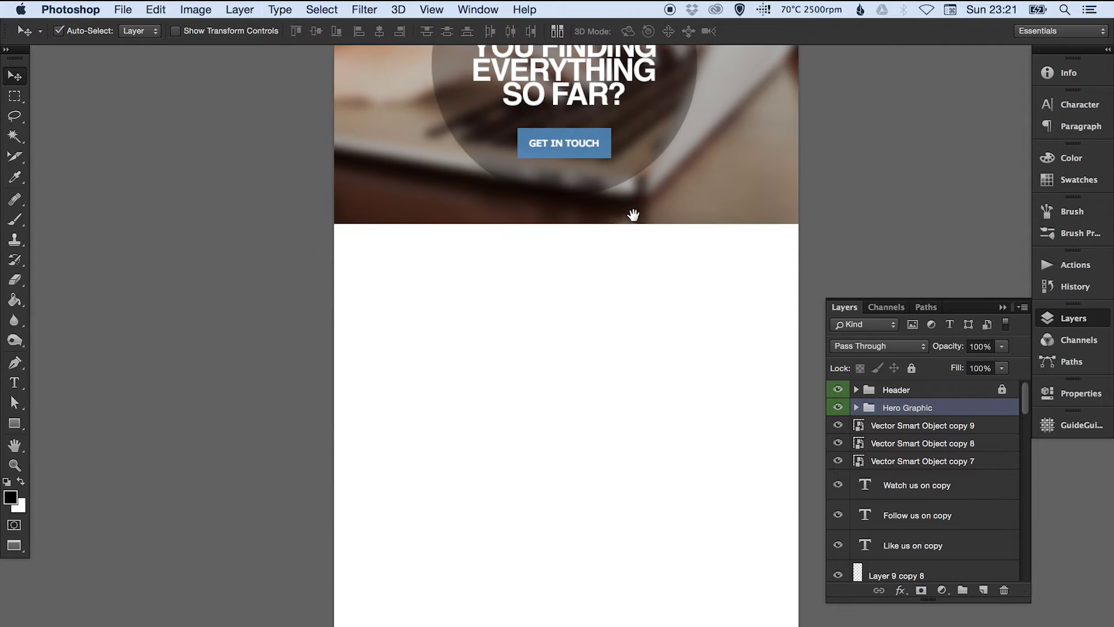
{"action": "left_click_drag", "start_coordinate": [439, 319], "coordinate": [491, 339]}
Free Transform Rectangle 9, dragging its top edge down so the sections beneath the hero show
{"action": "key", "text": "super+minus"}
{"action": "key", "text": "super+minus"}
{"action": "key", "text": "super+minus"}
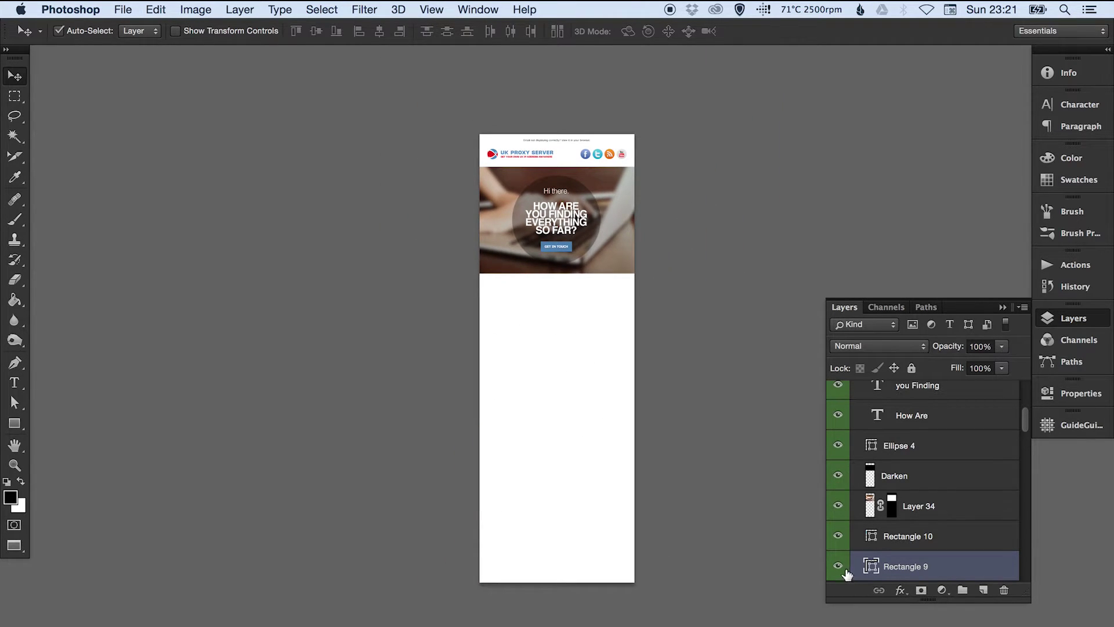
{"action": "left_click", "coordinate": [837, 571]}
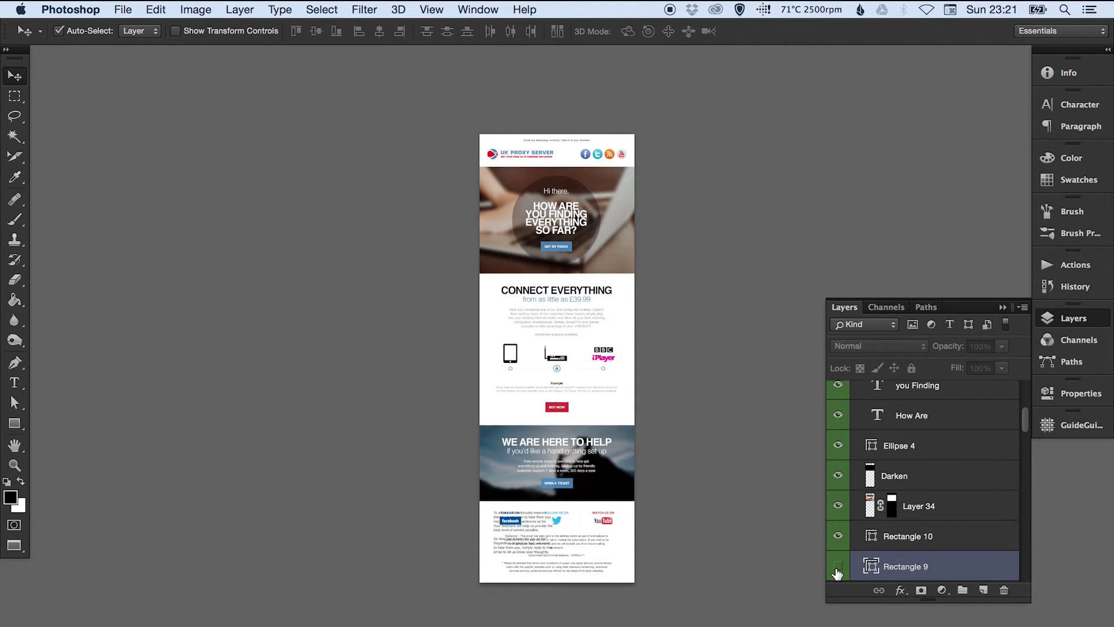
{"action": "left_click", "coordinate": [920, 546]}
{"action": "left_click", "coordinate": [922, 563]}
{"action": "left_click", "coordinate": [837, 567]}
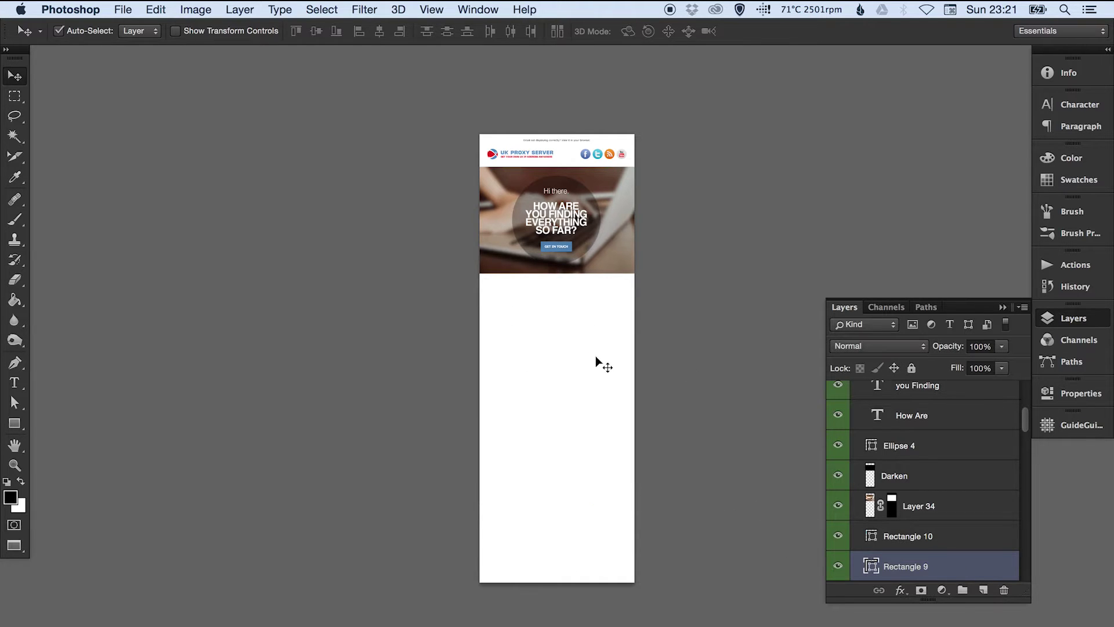
{"action": "key", "text": "ctrl+t"}
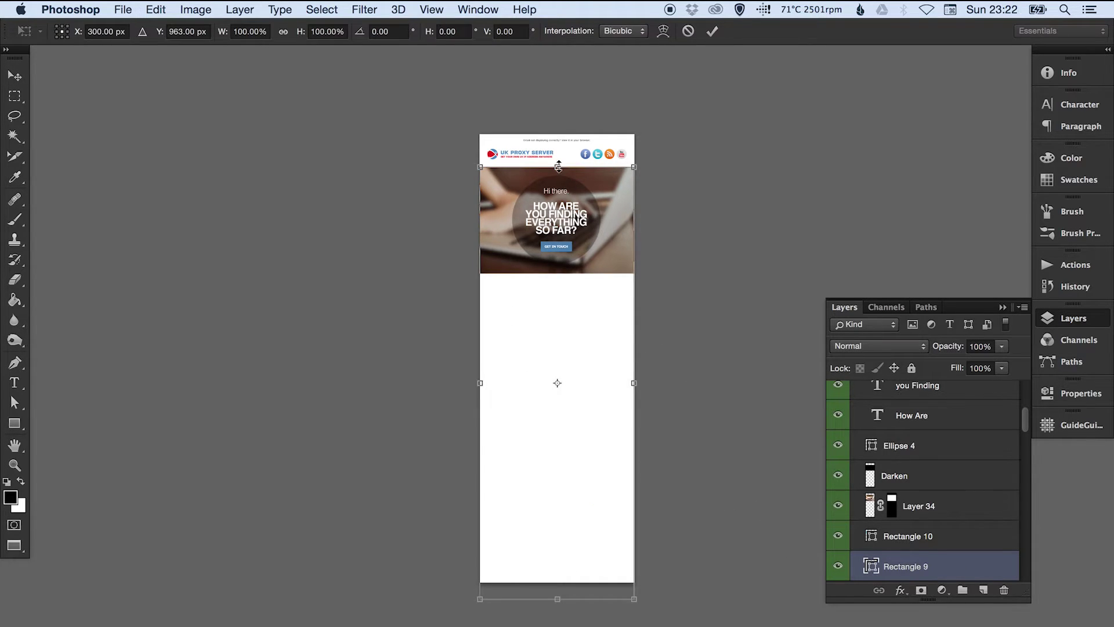
{"action": "left_click_drag", "start_coordinate": [558, 167], "coordinate": [557, 461]}
{"action": "key", "text": "Return"}
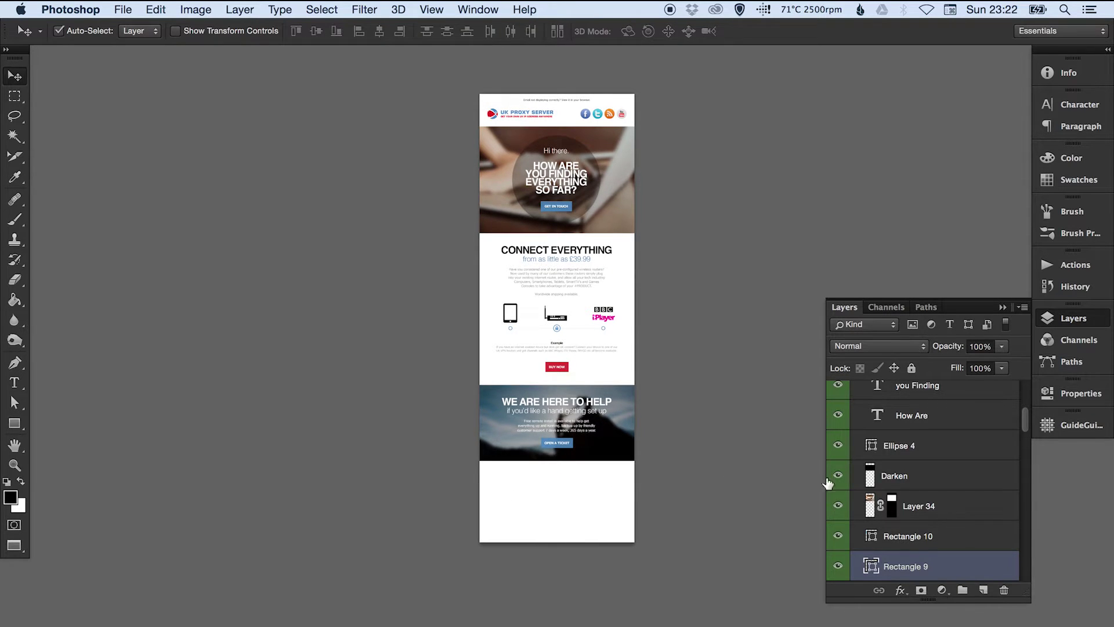
{"action": "left_click_drag", "start_coordinate": [1026, 412], "coordinate": [1026, 437]}
Step Rectangle 9 through the layer stack and zoom in on the footer to check it
{"action": "key", "text": "super+shift+bracketleft"}
{"action": "key", "text": "super+bracketright"}
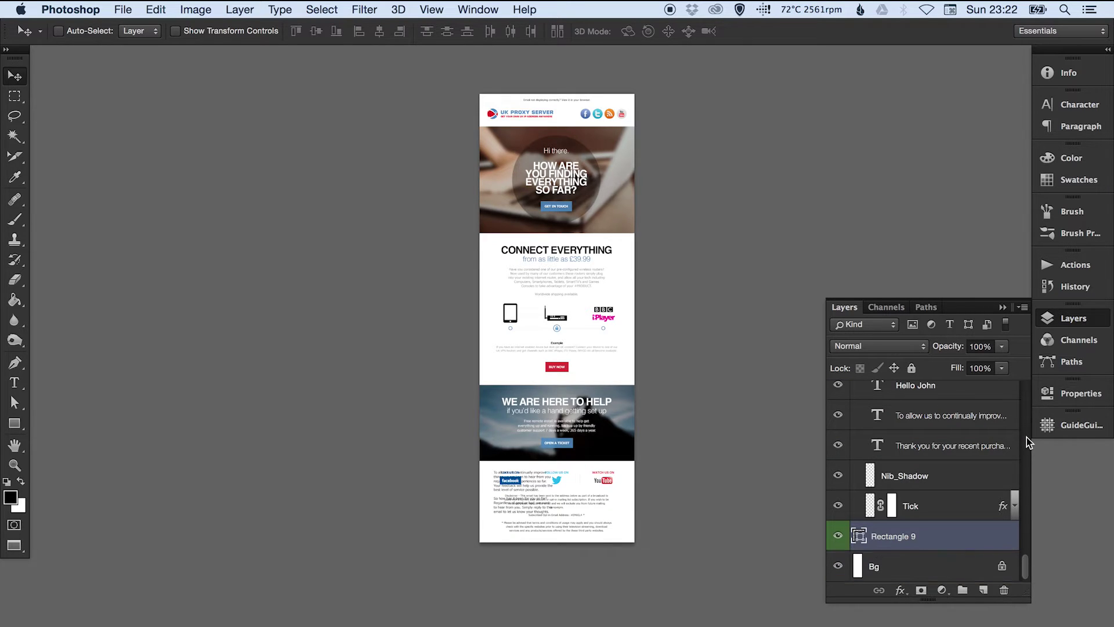
{"action": "key", "text": "super+bracketright"}
{"action": "key", "text": "super+bracketright"}
{"action": "key", "text": "super+bracketright"}
{"action": "key", "text": "super+bracketright"}
{"action": "key", "text": "super+bracketright"}
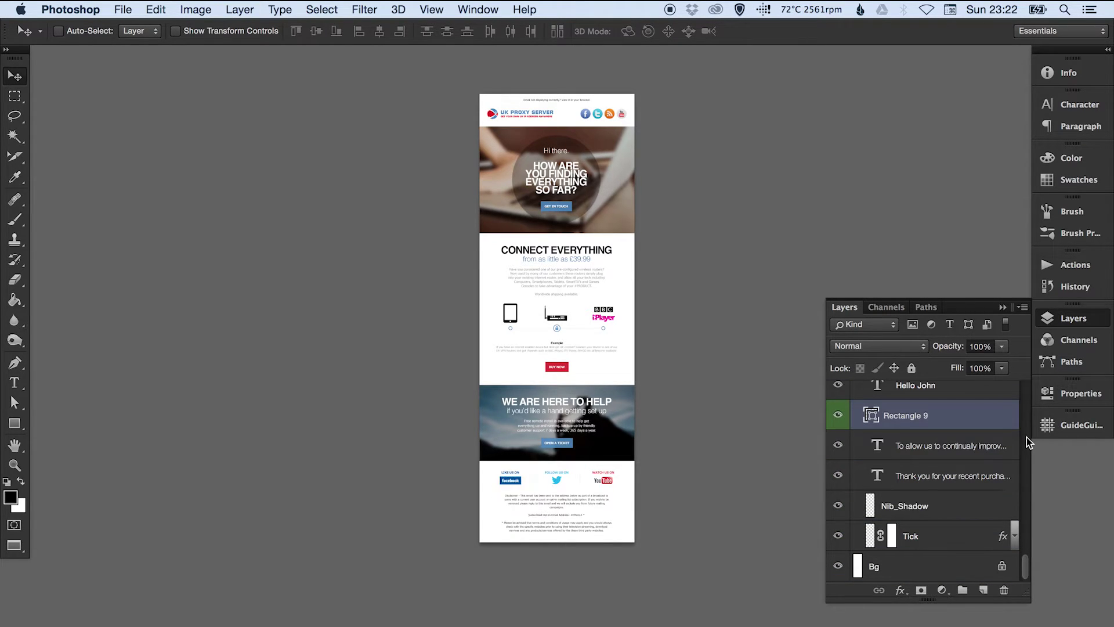
{"action": "key", "text": "super+bracketright"}
{"action": "key", "text": "super+bracketleft"}
{"action": "key", "text": "super+bracketleft"}
{"action": "key", "text": "super+bracketleft"}
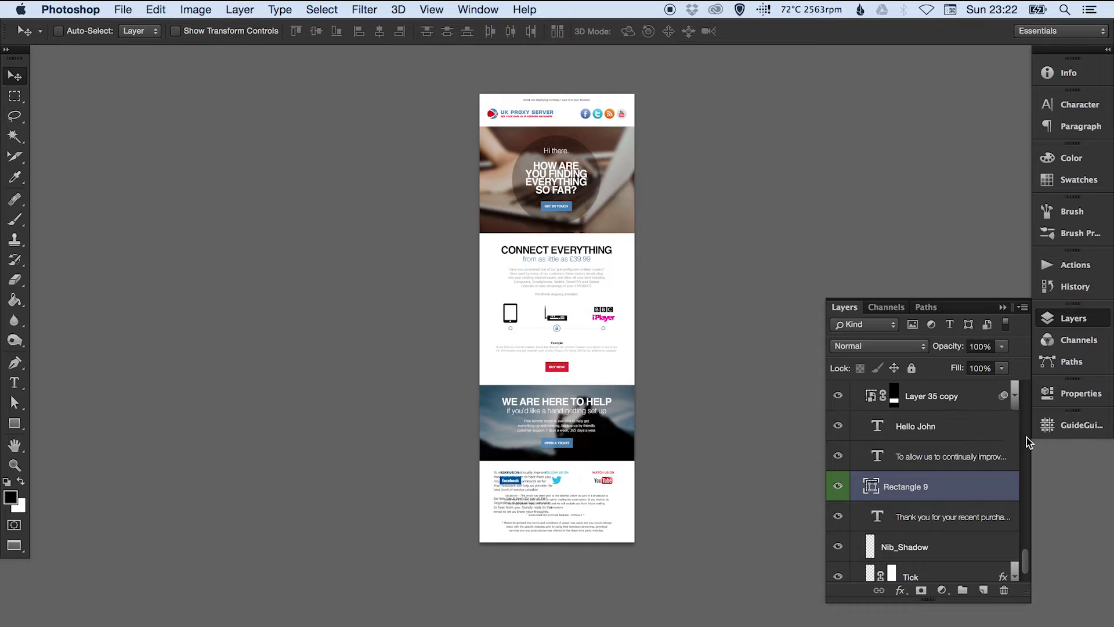
{"action": "key", "text": "super+bracketleft"}
{"action": "key", "text": "super+bracketright"}
{"action": "key", "text": "z"}
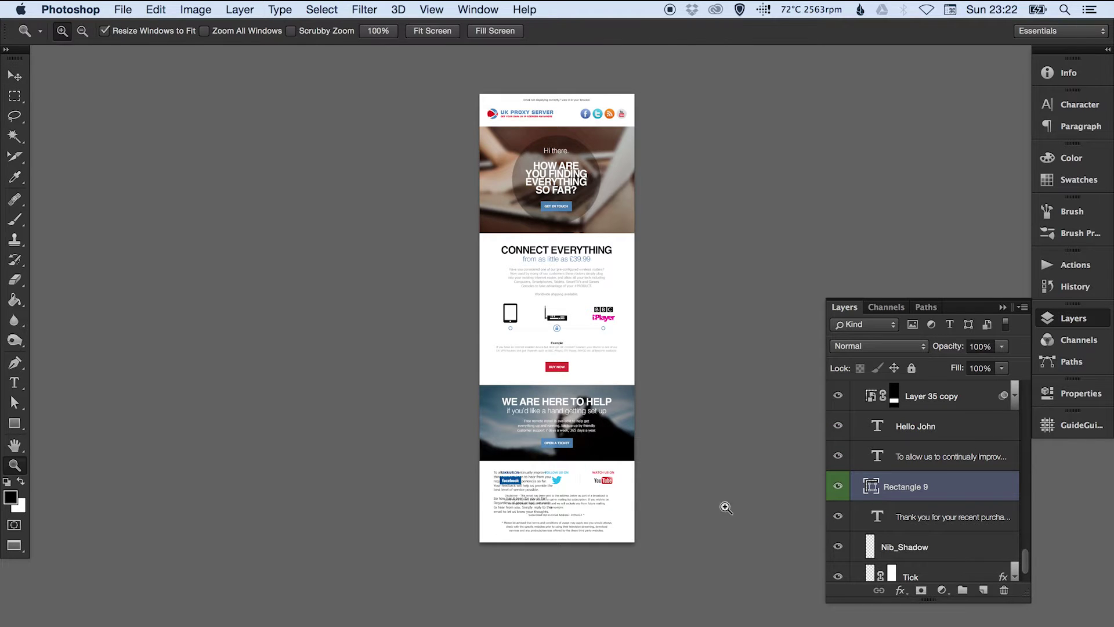
{"action": "left_click_drag", "start_coordinate": [493, 468], "coordinate": [505, 480]}
{"action": "key", "text": "v"}
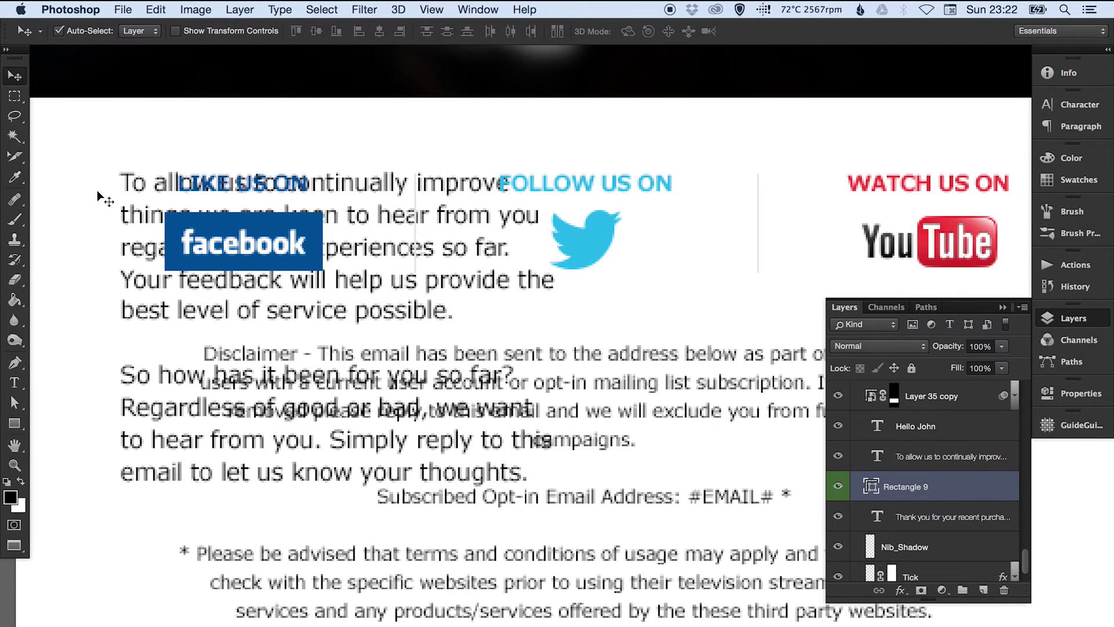
{"action": "key", "text": "super+minus"}
{"action": "key", "text": "super+minus"}
{"action": "key", "text": "super+minus"}
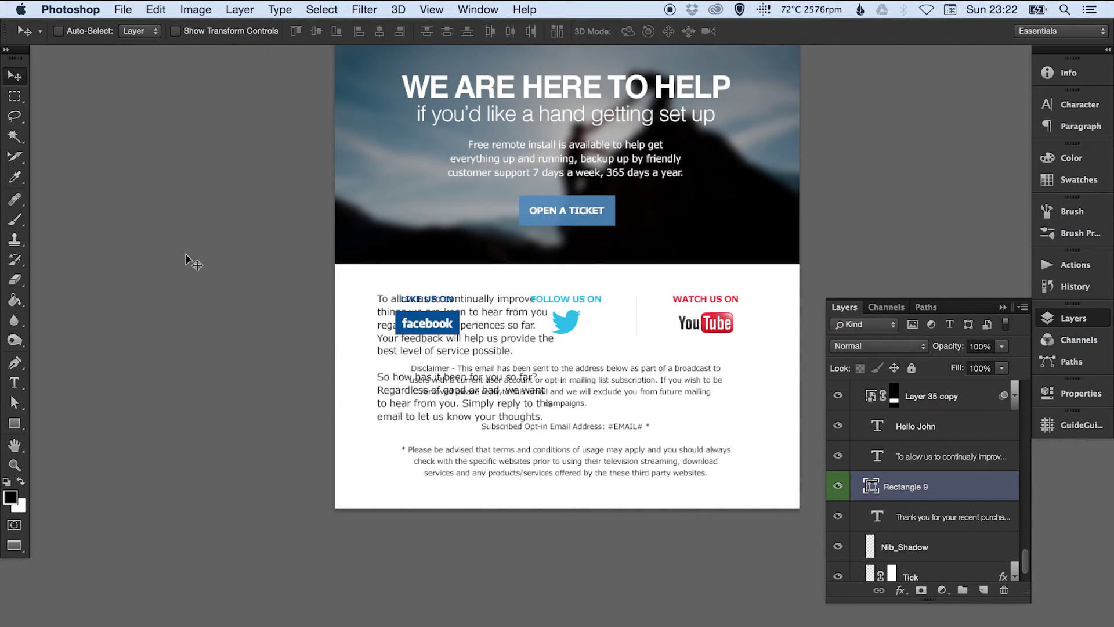
Settle Rectangle 9 just below the stray 'To allow us' feedback text so the text shows
{"action": "key", "text": "super+bracketleft"}
{"action": "key", "text": "super+bracketright"}
{"action": "key", "text": "super+bracketright"}
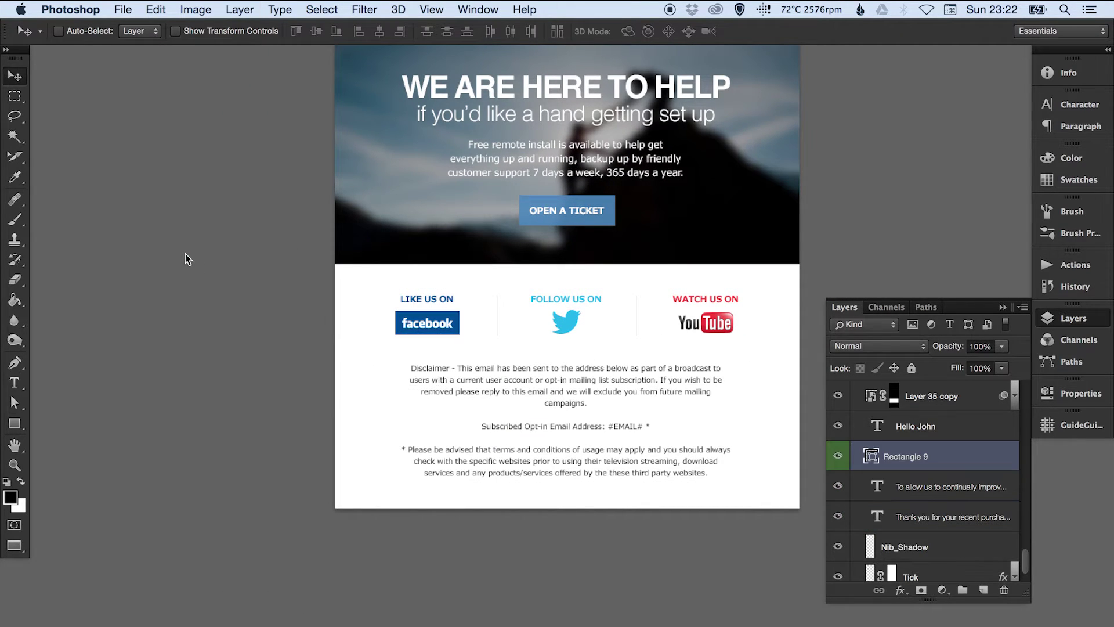
{"action": "key", "text": "super+bracketleft"}
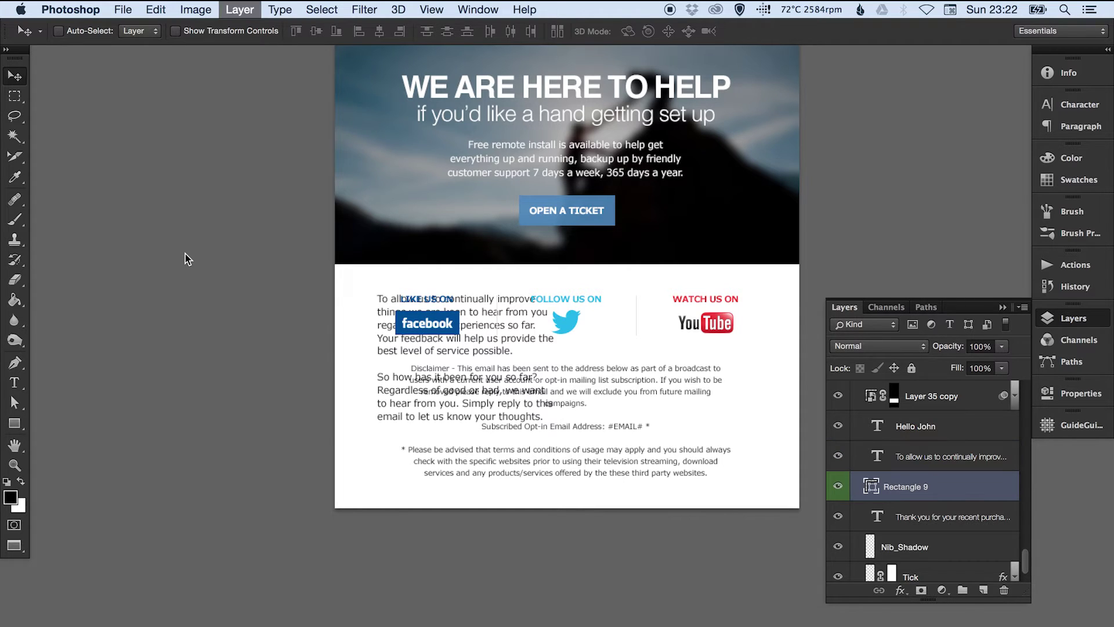
{"action": "key", "text": "super+bracketleft"}
{"action": "key", "text": "super+bracketright"}
{"action": "key", "text": "super+bracketright"}
{"action": "key", "text": "super+bracketleft"}
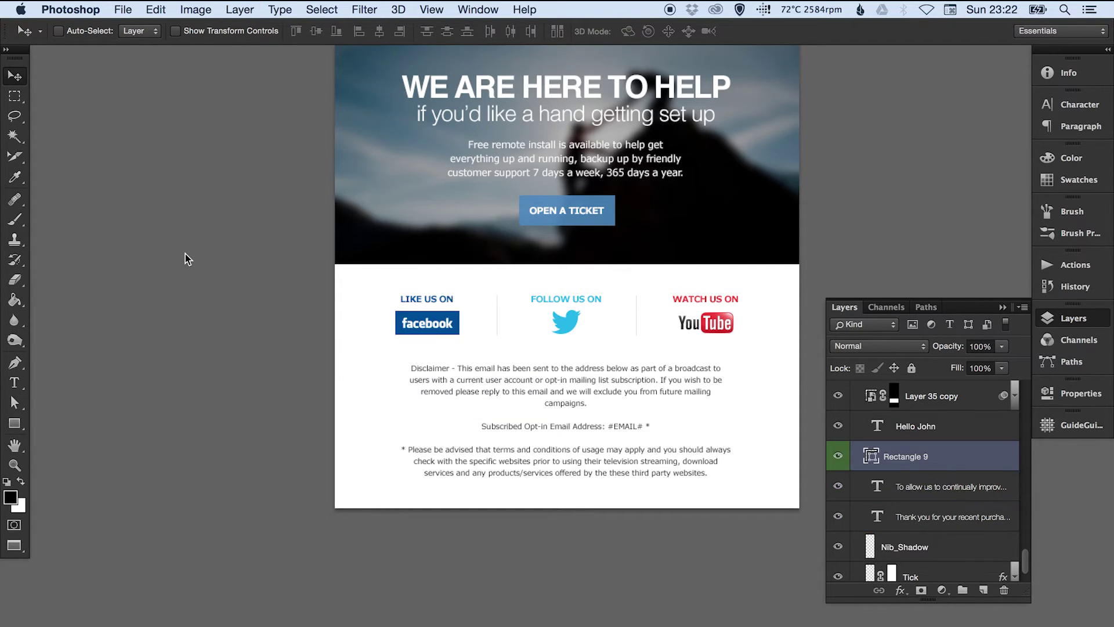
{"action": "key", "text": "super+bracketright"}
{"action": "key", "text": "super+bracketleft"}
{"action": "key", "text": "super+bracketright"}
{"action": "key", "text": "super+bracketleft"}
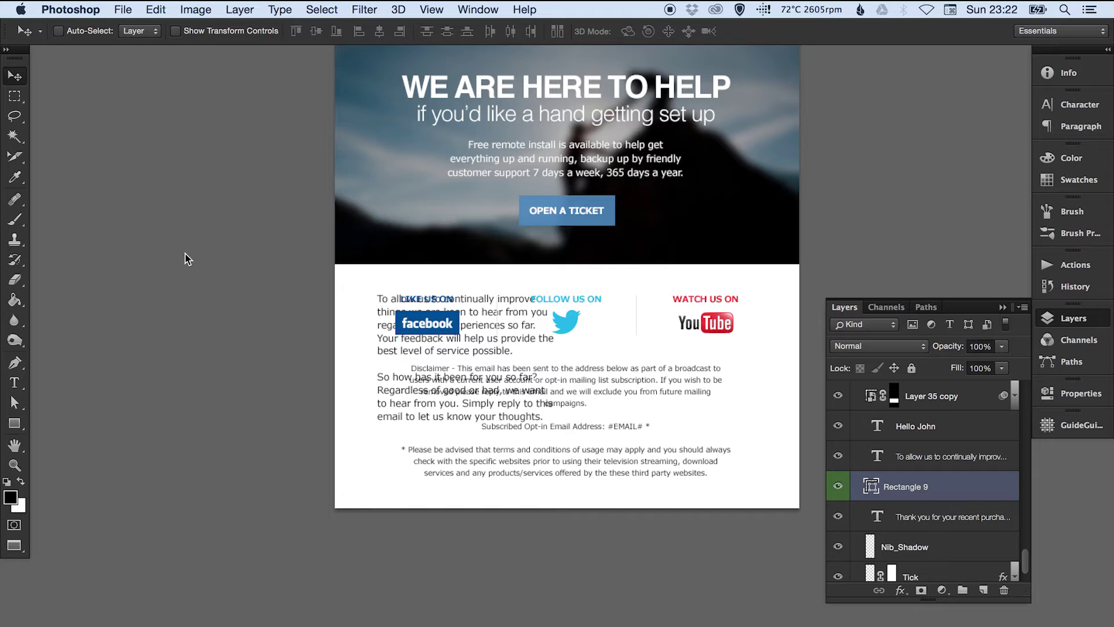
{"action": "key", "text": "super+bracketright"}
{"action": "key", "text": "super+bracketleft"}
Delete the stray 'To allow us' text layer and the hidden Rectangle 9, then zoom out
{"action": "left_click", "coordinate": [368, 300]}
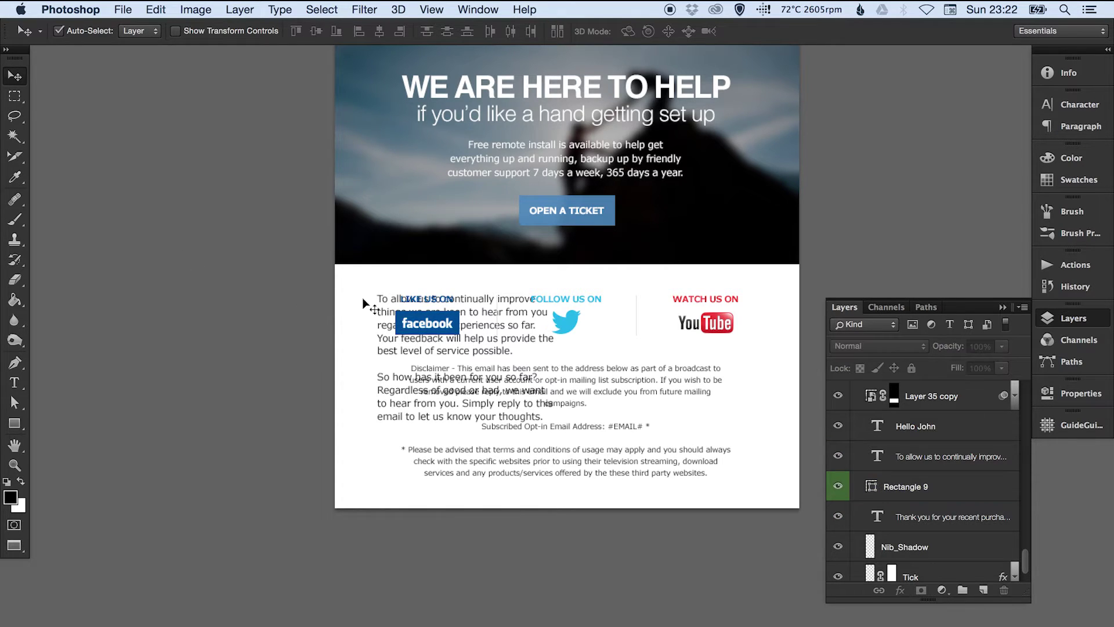
{"action": "left_click", "coordinate": [384, 301]}
{"action": "key", "text": "Delete"}
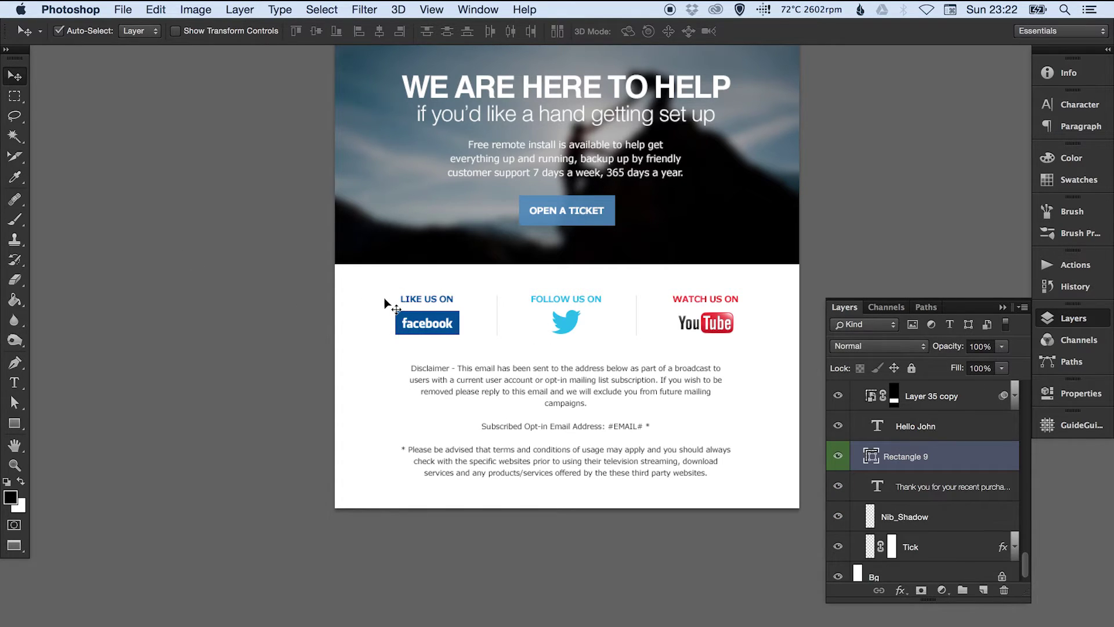
{"action": "left_click", "coordinate": [839, 459]}
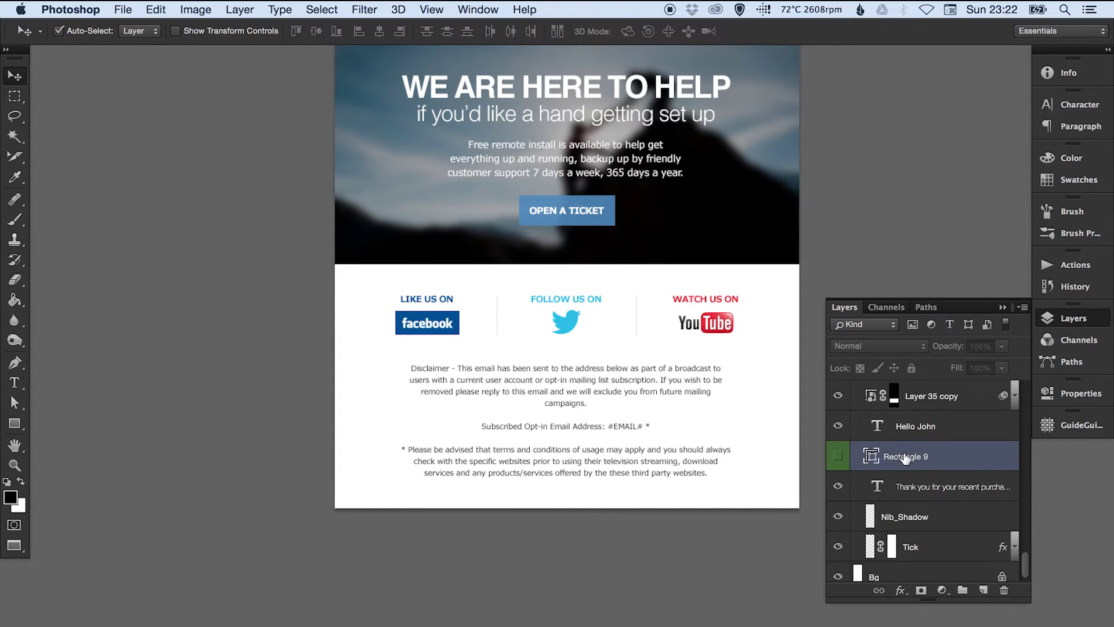
{"action": "key", "text": "Delete"}
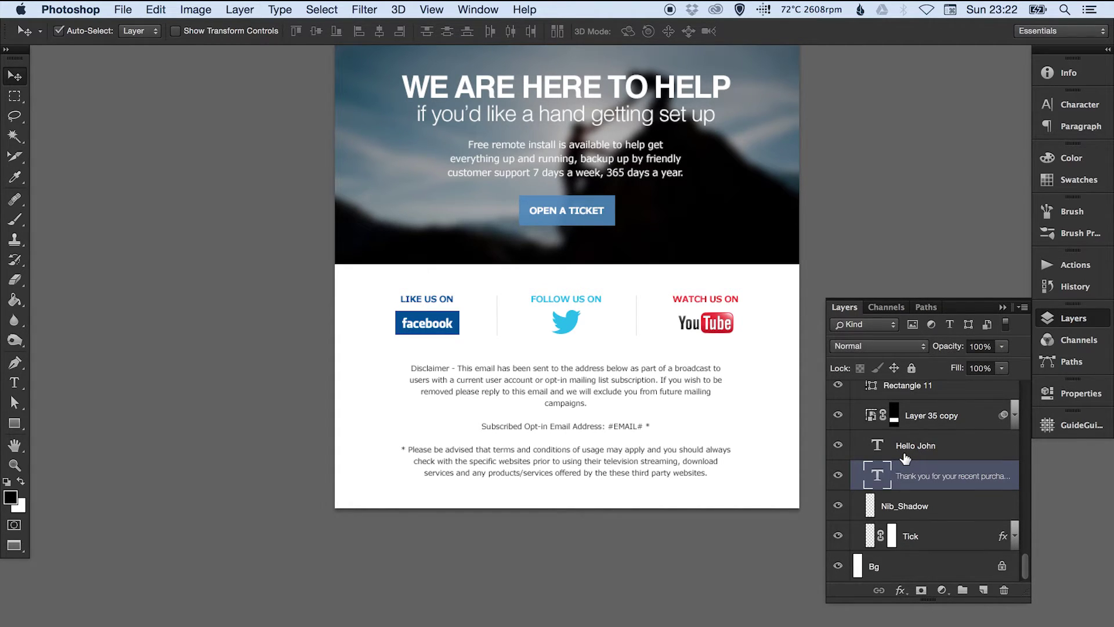
{"action": "key", "text": "super+minus"}
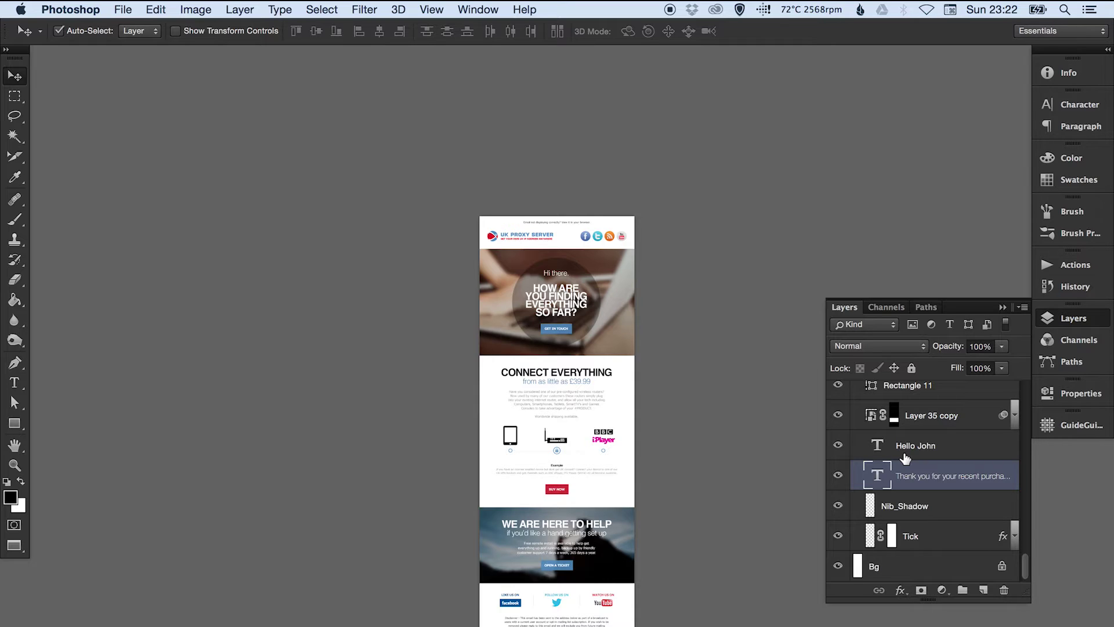
Zoom in on the email header
{"action": "left_click", "coordinate": [1056, 317]}
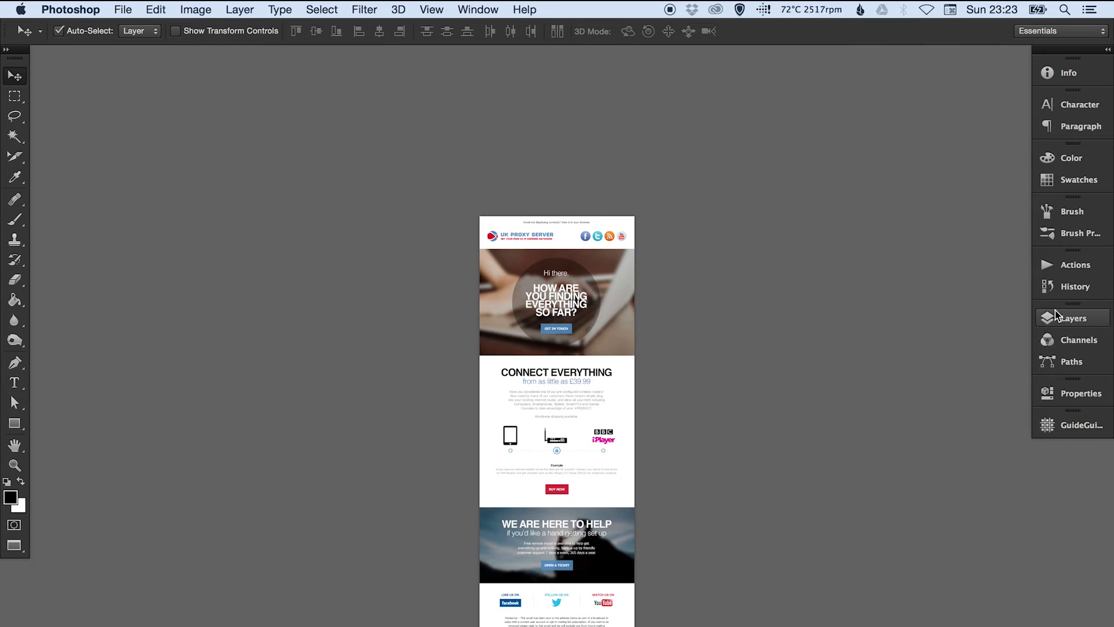
{"action": "key", "text": "z"}
{"action": "left_click", "coordinate": [541, 392]}
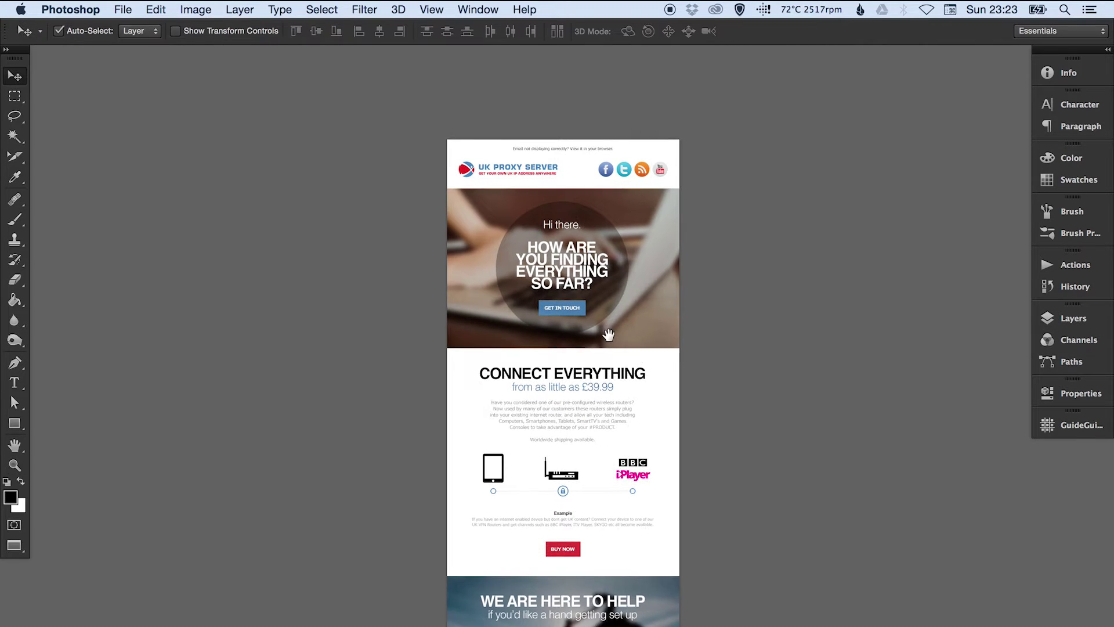
{"action": "left_click", "coordinate": [570, 313]}
{"action": "key", "text": "v"}
Collapse the Hero Graphic group in the Layers panel and apply Lock All to it
{"action": "left_click", "coordinate": [1073, 318]}
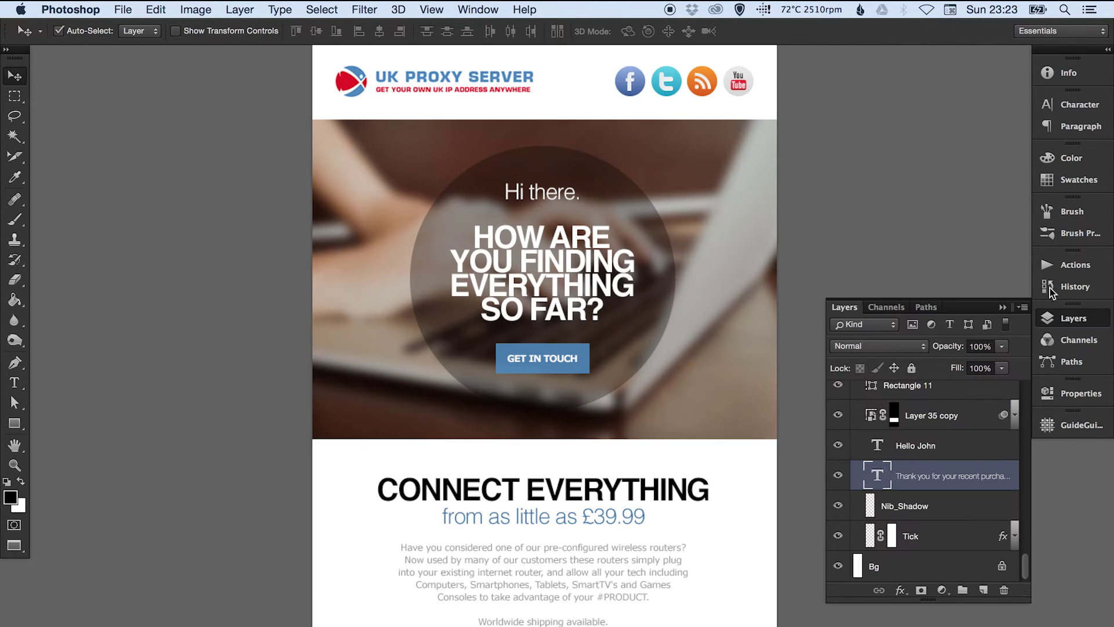
{"action": "left_click_drag", "start_coordinate": [1027, 573], "coordinate": [1025, 394]}
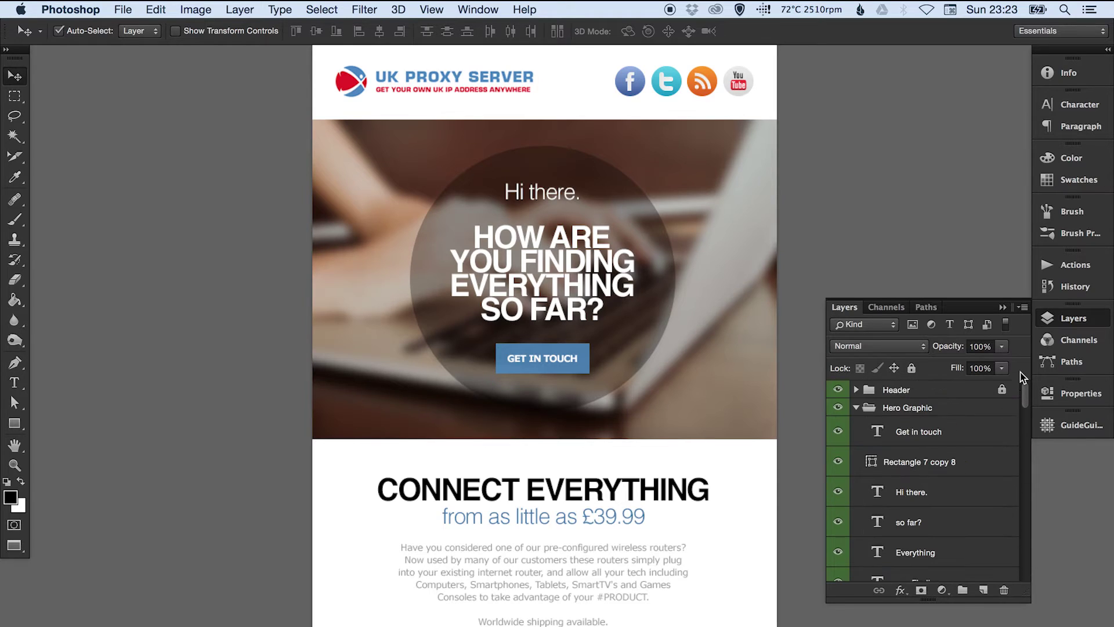
{"action": "left_click", "coordinate": [856, 408]}
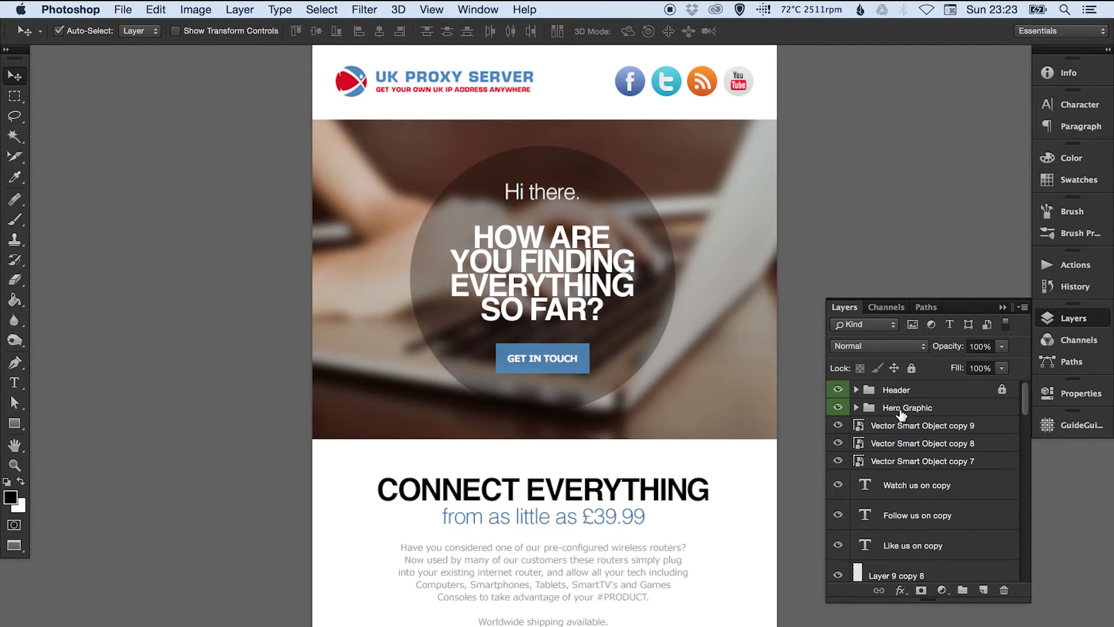
{"action": "left_click", "coordinate": [901, 409]}
{"action": "left_click", "coordinate": [912, 368]}
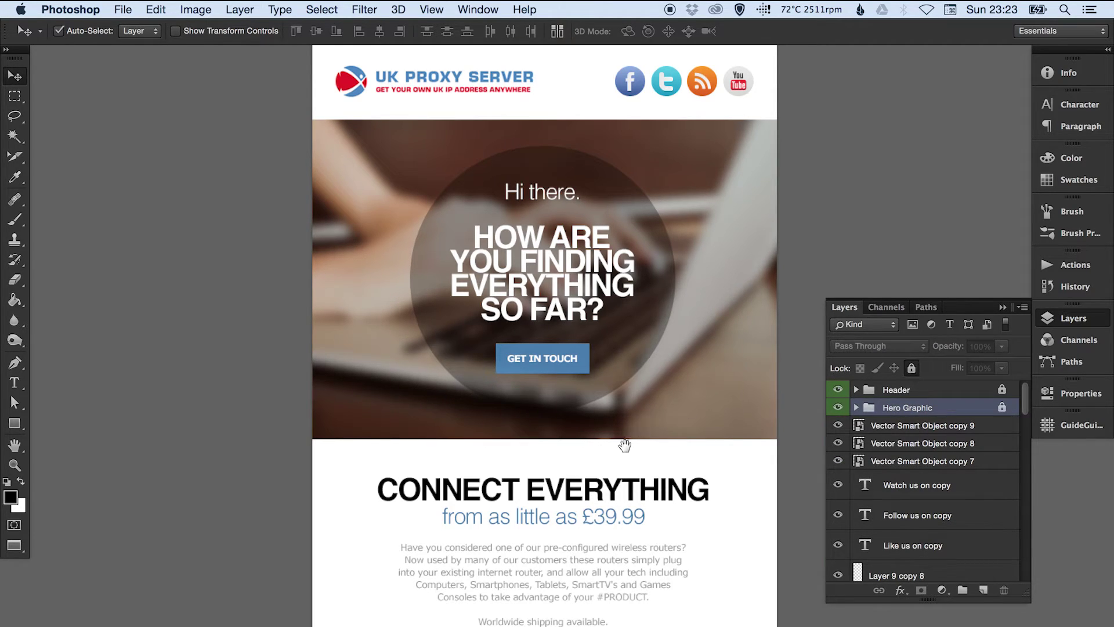
Marquee-select the page content layers, nudge them slightly, and view the WE ARE HERE TO HELP section
{"action": "scroll", "coordinate": [625, 443], "scroll_direction": "down", "scroll_amount": 4}
{"action": "scroll", "coordinate": [594, 422], "scroll_direction": "down", "scroll_amount": 5}
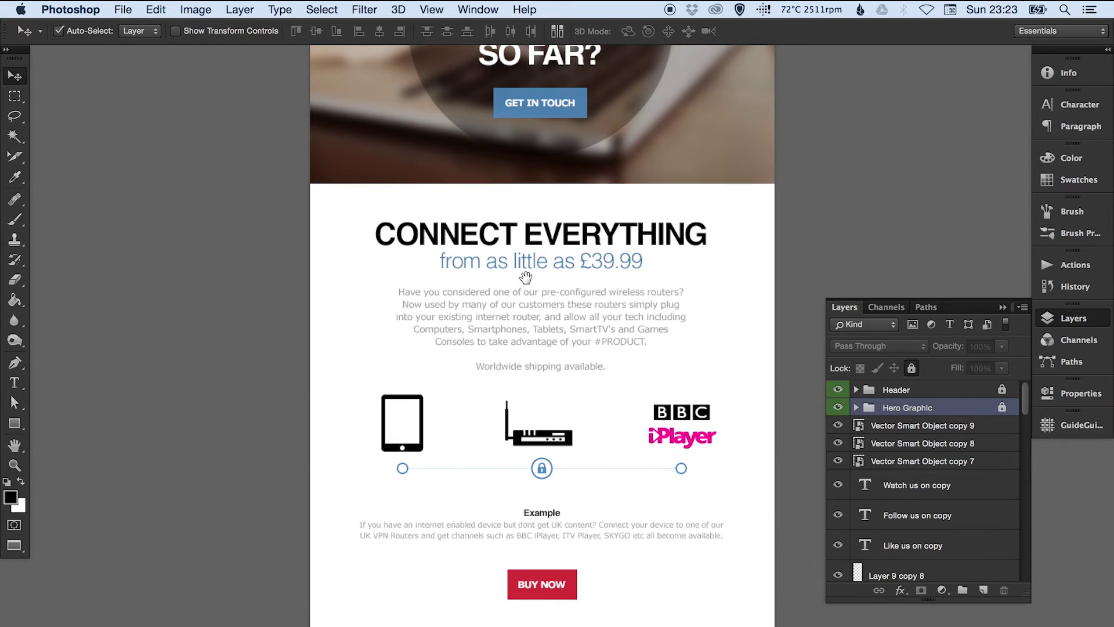
{"action": "left_click_drag", "start_coordinate": [316, 218], "coordinate": [766, 597]}
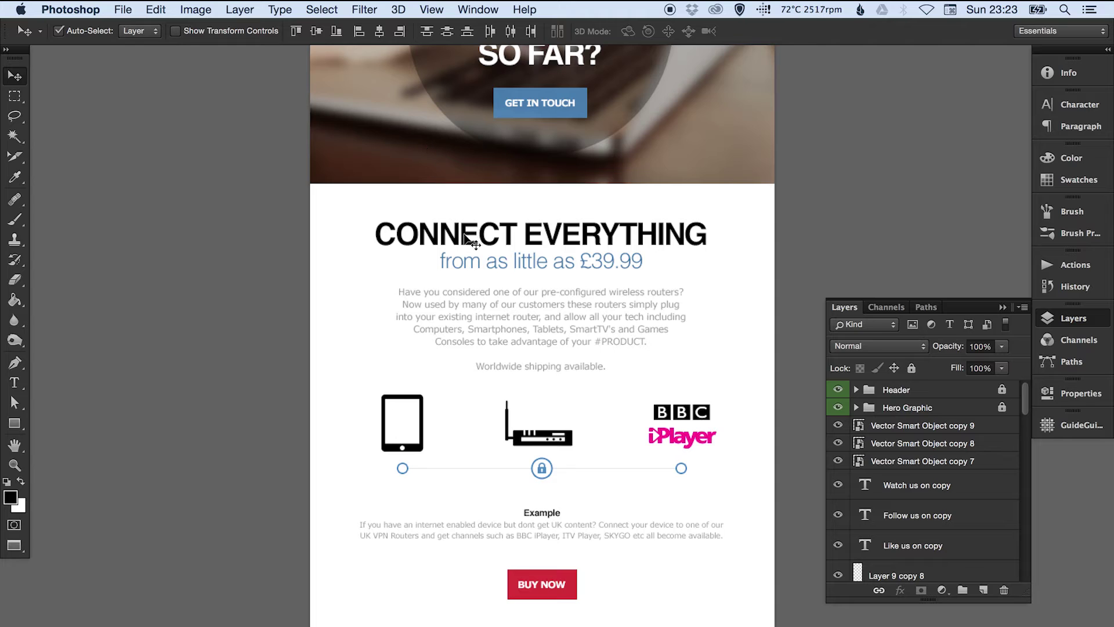
{"action": "left_click_drag", "start_coordinate": [457, 246], "coordinate": [447, 253]}
{"action": "left_click_drag", "start_coordinate": [470, 514], "coordinate": [477, 111]}
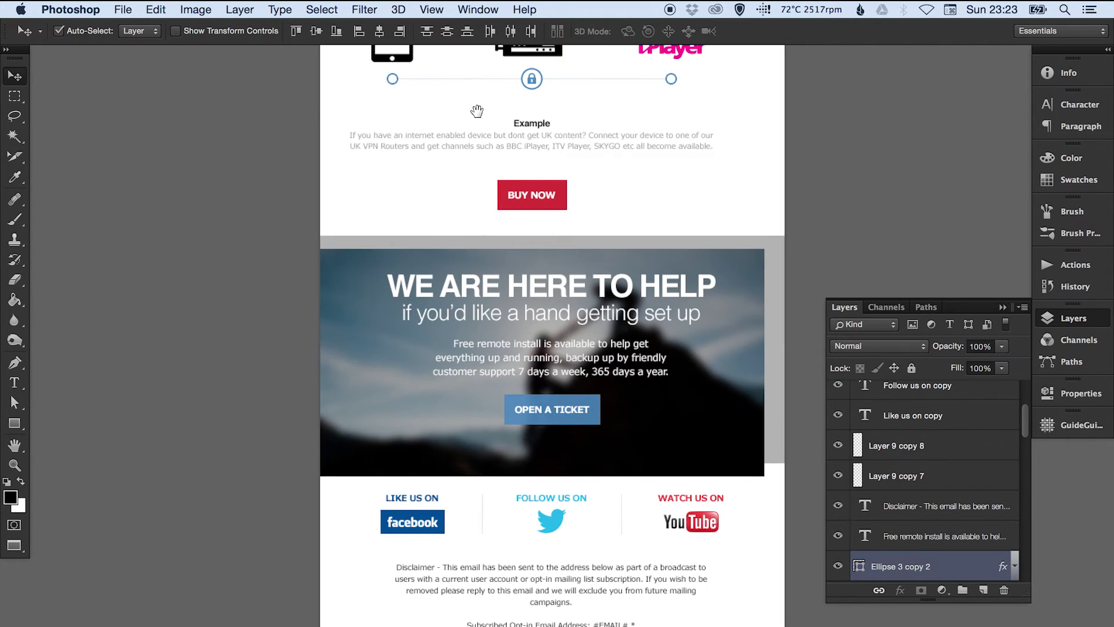
Undo the accidental shifts of the CONNECT EVERYTHING section content
{"action": "scroll", "coordinate": [448, 216], "scroll_direction": "up", "scroll_amount": 5}
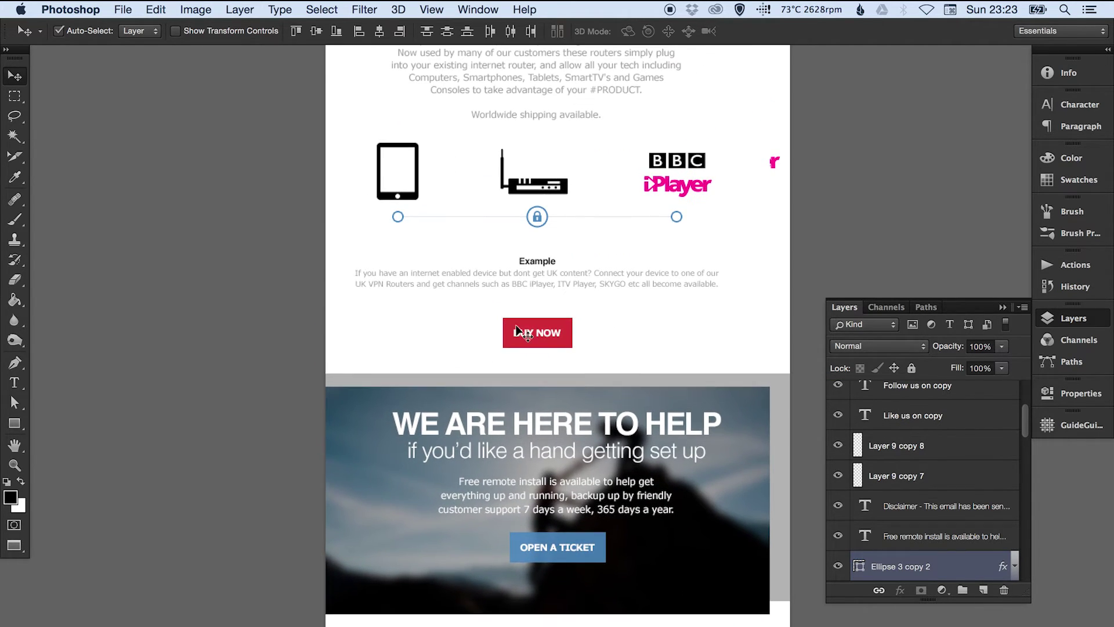
{"action": "key", "text": "super+z"}
{"action": "left_click_drag", "start_coordinate": [529, 321], "coordinate": [439, 426]}
{"action": "key", "text": "super+z"}
Marquee-select the CONNECT EVERYTHING section layers, stepping back stray moves to keep its original position
{"action": "left_click_drag", "start_coordinate": [318, 124], "coordinate": [836, 345]}
{"action": "mouse_move", "coordinate": [436, 344]}
{"action": "left_mouse_down"}
{"action": "mouse_move", "coordinate": [421, 293]}
{"action": "mouse_move", "coordinate": [430, 348]}
{"action": "left_mouse_up"}
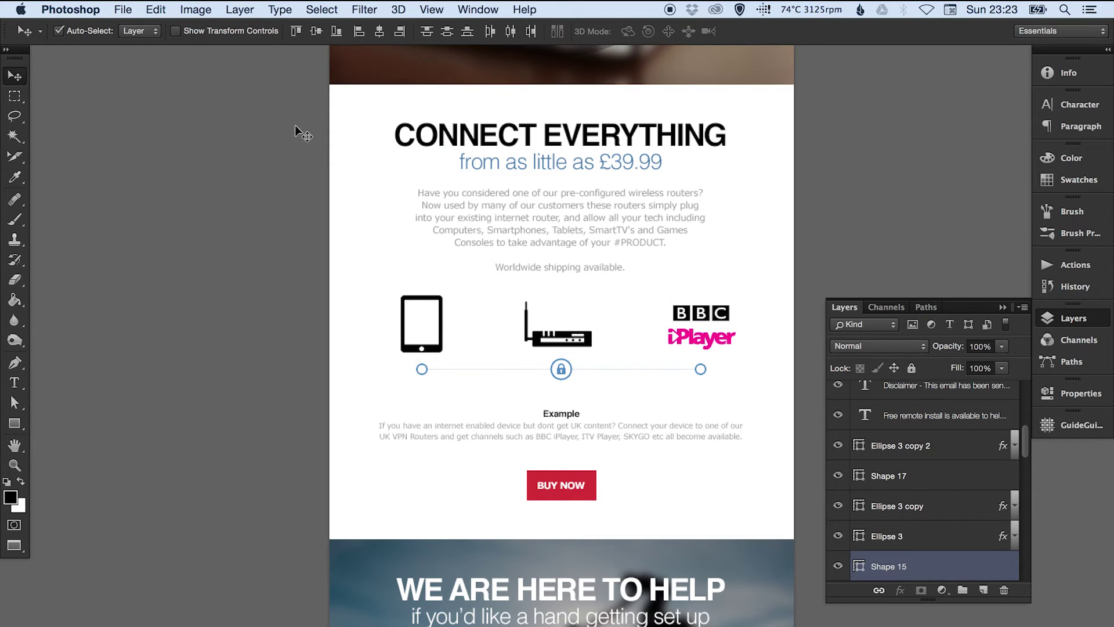
{"action": "left_click_drag", "start_coordinate": [296, 124], "coordinate": [799, 372]}
{"action": "mouse_move", "coordinate": [513, 369]}
{"action": "left_mouse_down"}
{"action": "mouse_move", "coordinate": [543, 357]}
{"action": "mouse_move", "coordinate": [513, 368]}
{"action": "left_mouse_up"}
{"action": "mouse_move", "coordinate": [556, 413]}
{"action": "left_mouse_down"}
{"action": "mouse_move", "coordinate": [581, 383]}
{"action": "mouse_move", "coordinate": [561, 424]}
{"action": "left_mouse_up"}
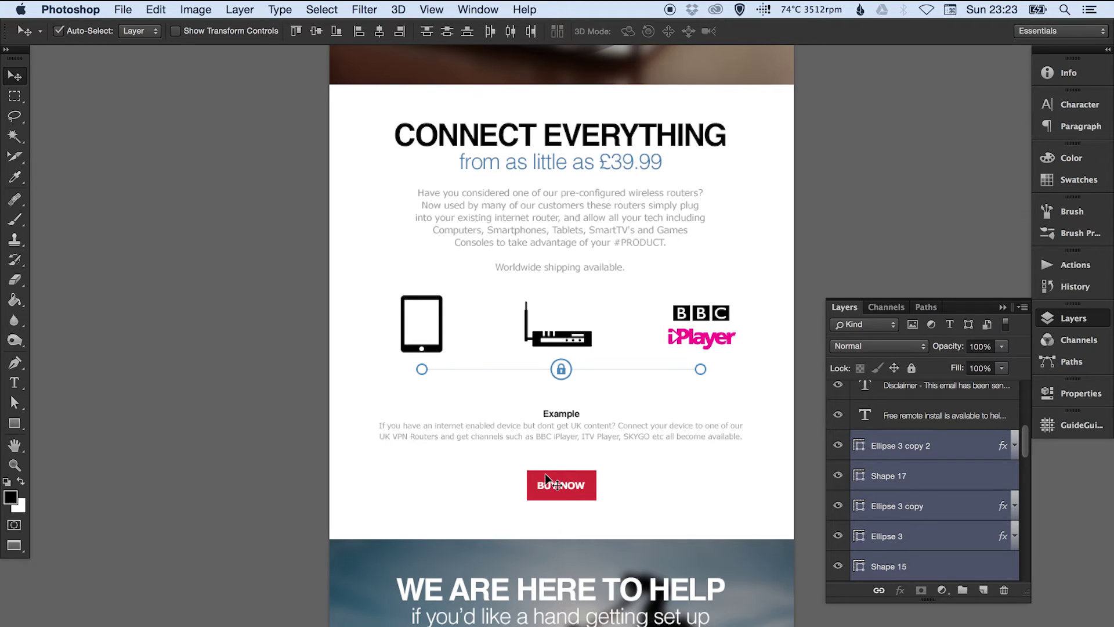
{"action": "key", "text": "super+alt+z"}
{"action": "key", "text": "super+alt+z"}
{"action": "key", "text": "super+alt+z"}
{"action": "key", "text": "super+alt+z"}
{"action": "key", "text": "super+alt+z"}
{"action": "key", "text": "super+alt+z"}
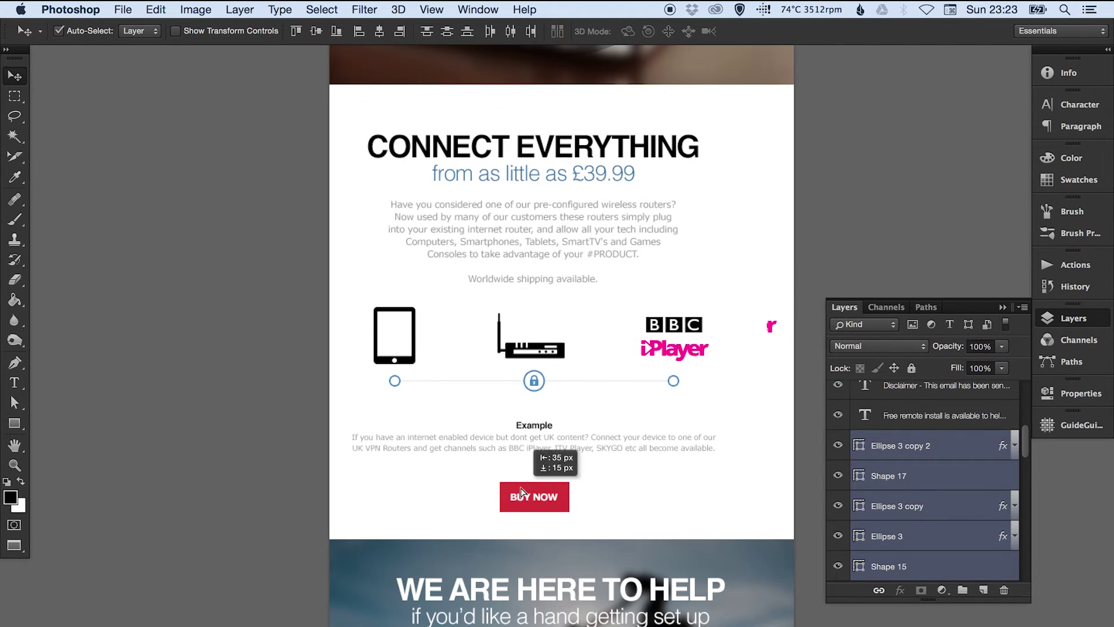
{"action": "key", "text": "super+alt+z"}
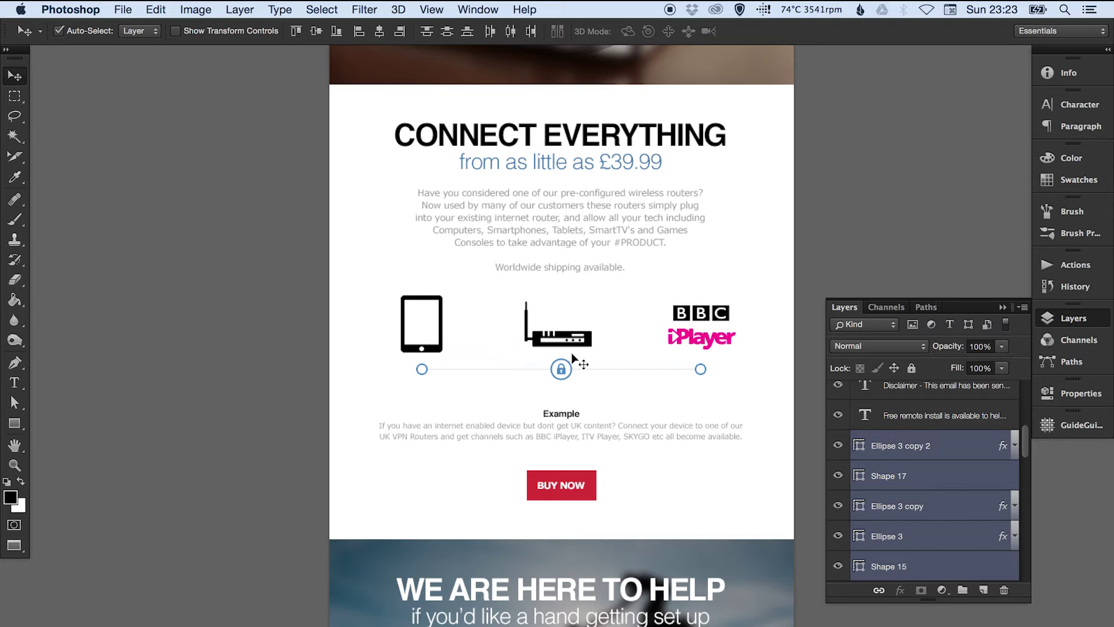
Group the selected section layers and move Group 1 below Hero Graphic
{"action": "left_click", "coordinate": [238, 9]}
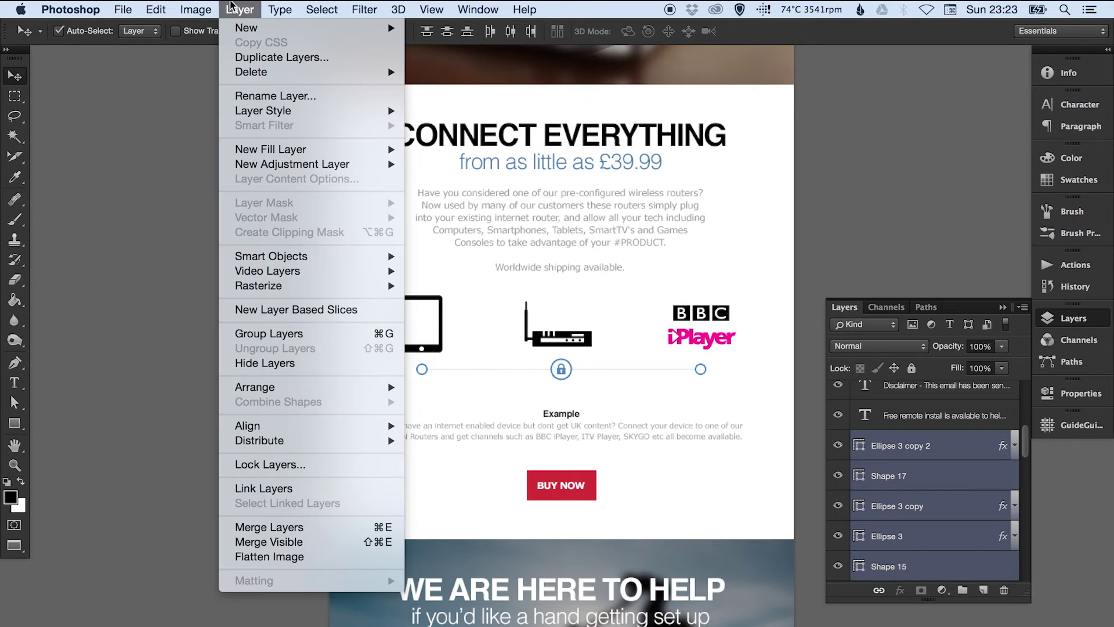
{"action": "left_click", "coordinate": [270, 333]}
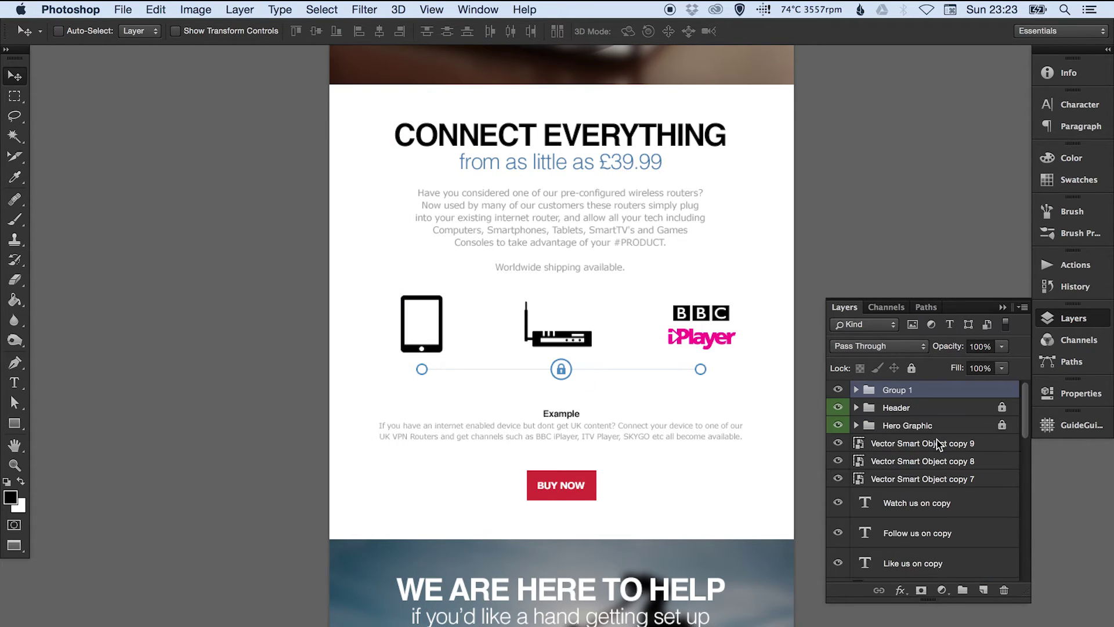
{"action": "key", "text": "super+bracketleft"}
{"action": "key", "text": "super+bracketleft"}
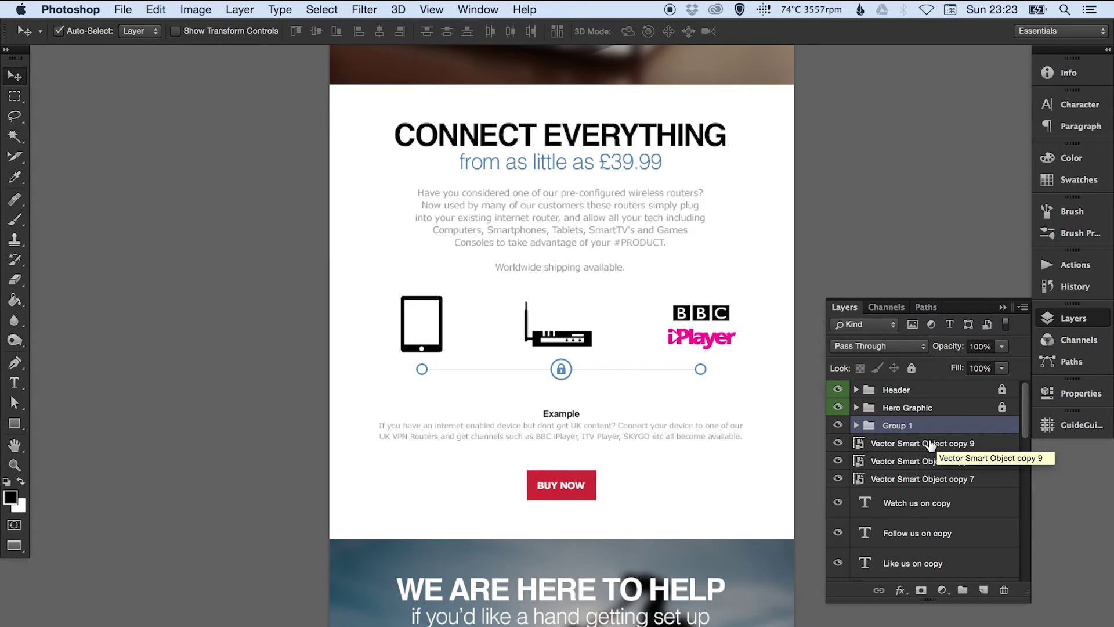
Label the group green, rename it 'Connect Everything', and lock it
{"action": "right_click", "coordinate": [912, 425]}
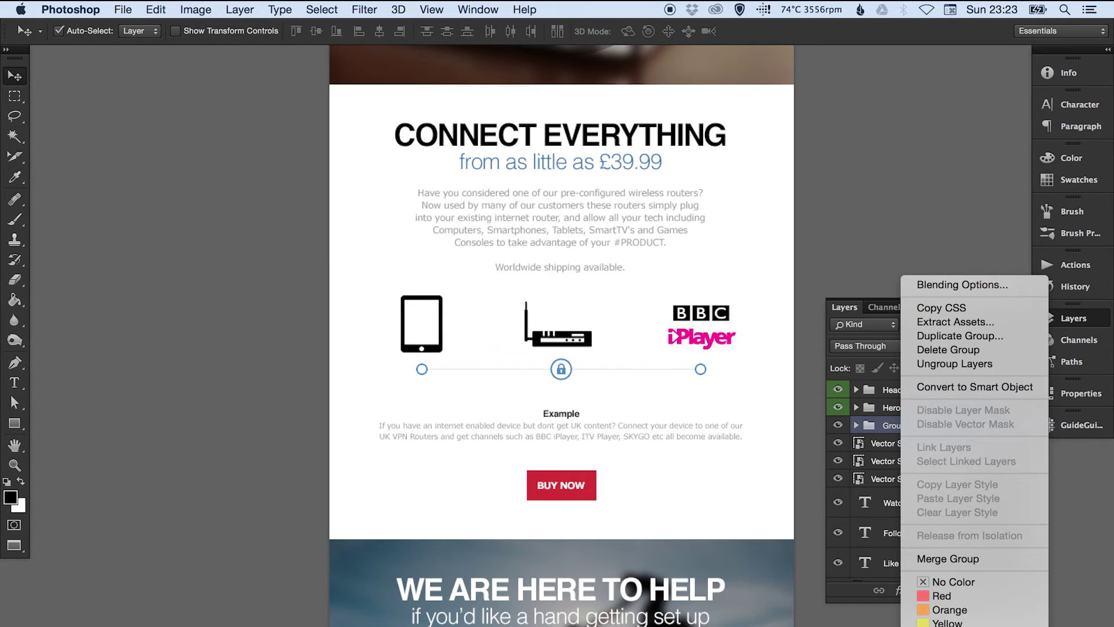
{"action": "left_click", "coordinate": [923, 615]}
{"action": "double_click", "coordinate": [895, 425]}
{"action": "type", "text": "Conn"}
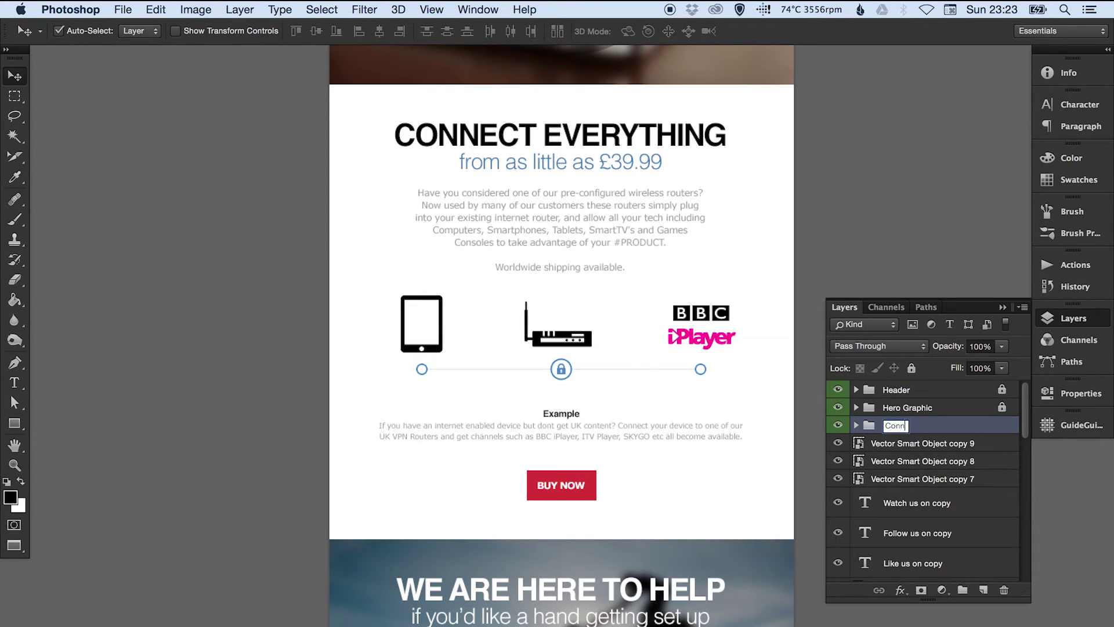
{"action": "type", "text": "ect Everything"}
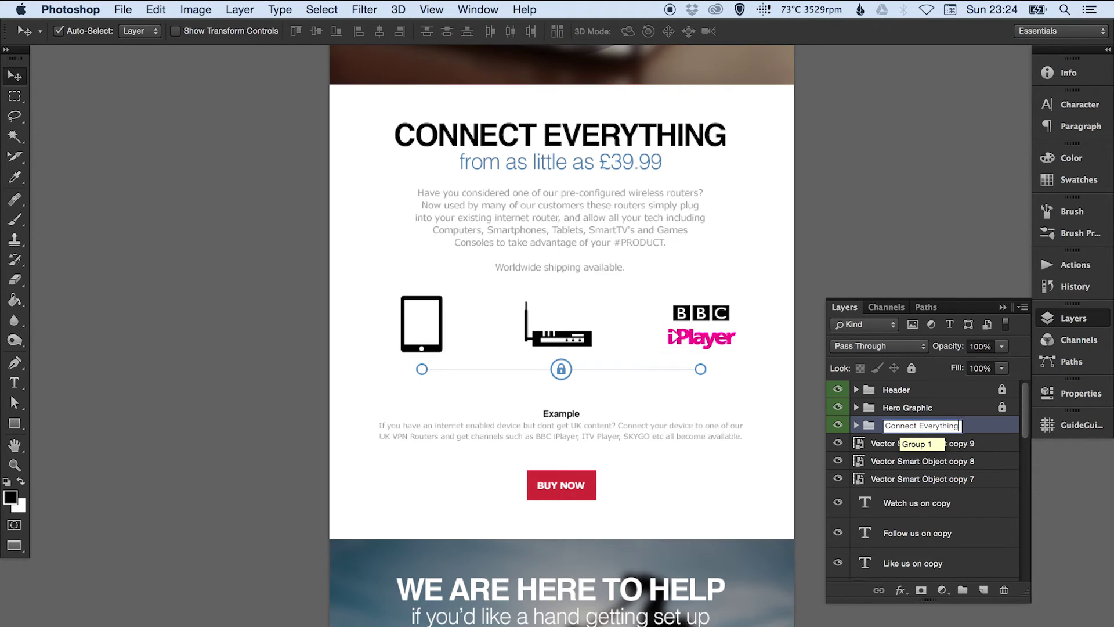
{"action": "key", "text": "Return"}
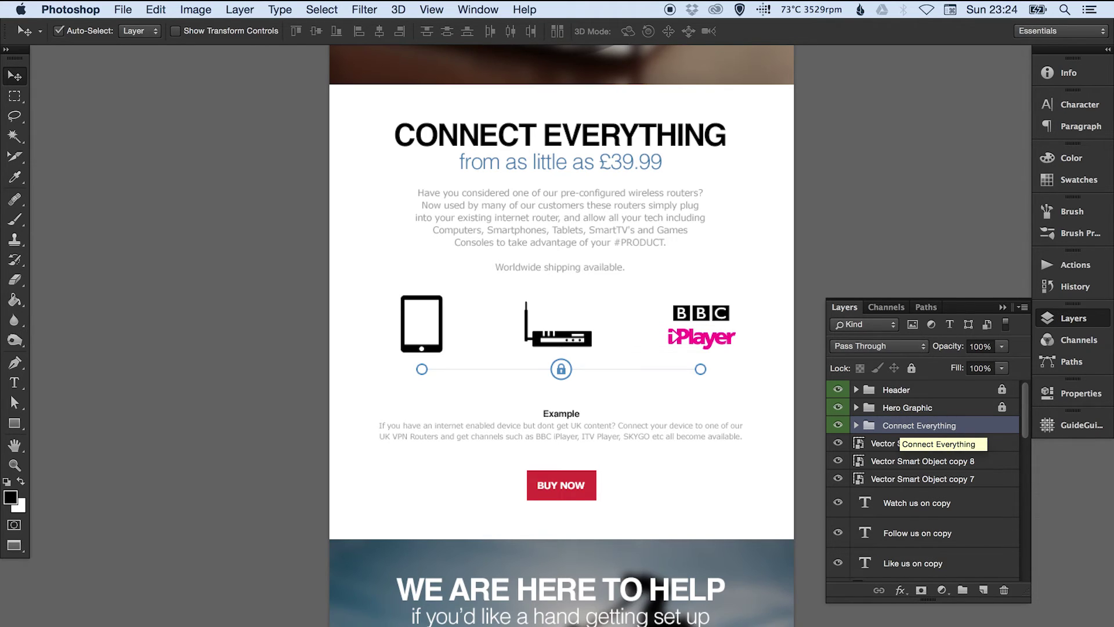
{"action": "left_click", "coordinate": [912, 368]}
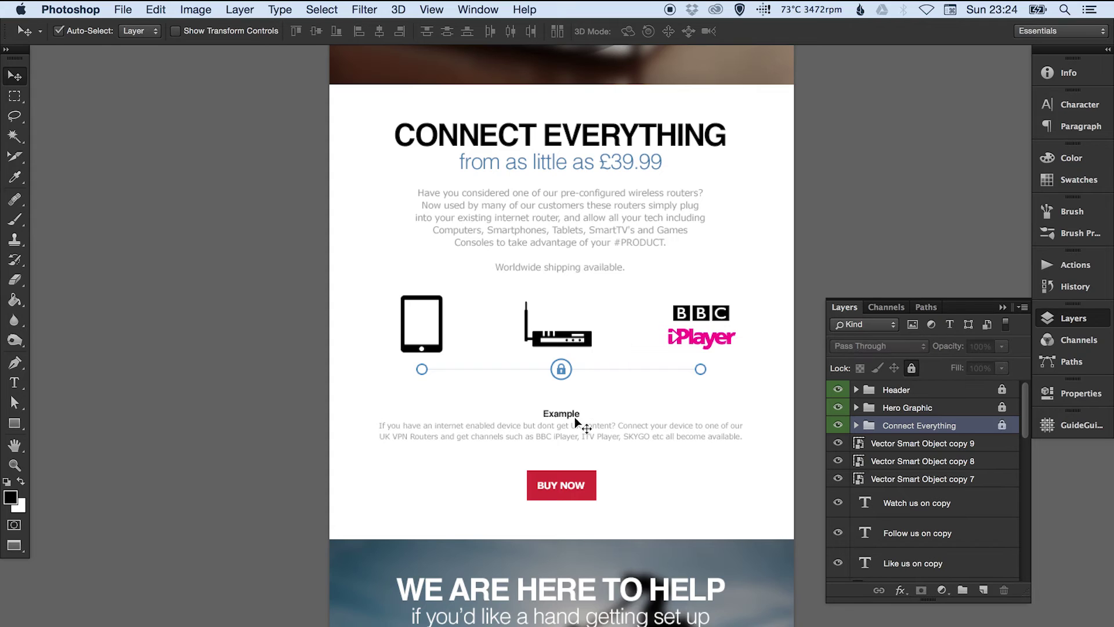
{"action": "scroll", "coordinate": [517, 492], "scroll_direction": "down", "scroll_amount": 5}
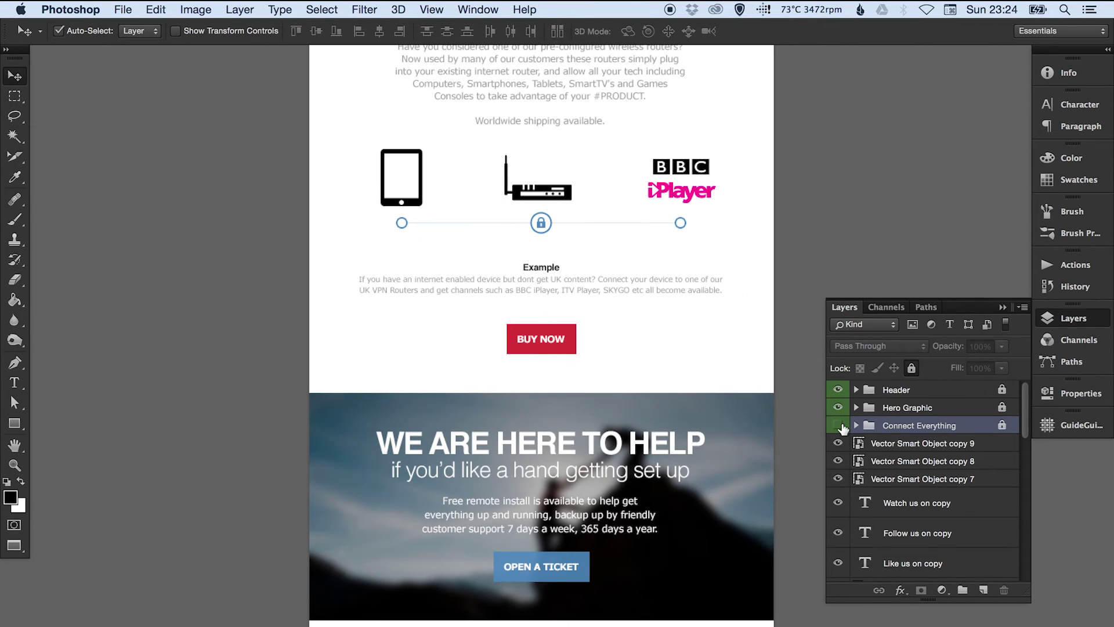
Select the 'We are here to help' section layers and group them
{"action": "left_click", "coordinate": [838, 425]}
{"action": "scroll", "coordinate": [458, 284], "scroll_direction": "down", "scroll_amount": 5}
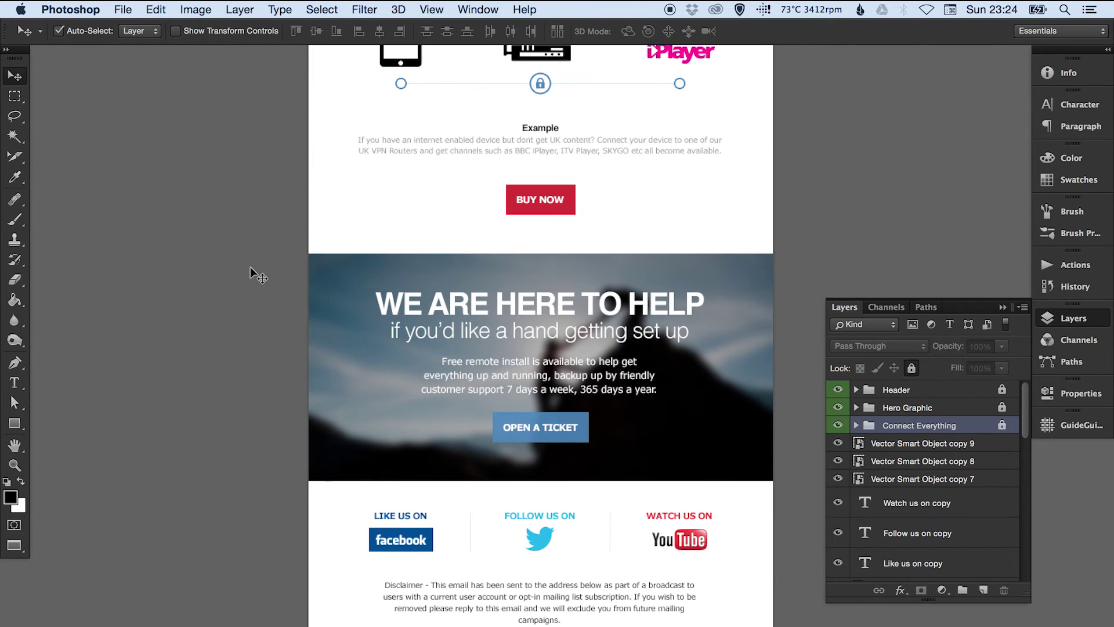
{"action": "mouse_move", "coordinate": [658, 450]}
{"action": "left_mouse_down"}
{"action": "mouse_move", "coordinate": [633, 421]}
{"action": "mouse_move", "coordinate": [659, 433]}
{"action": "left_mouse_up"}
{"action": "key", "text": "super+z"}
{"action": "left_click", "coordinate": [239, 9]}
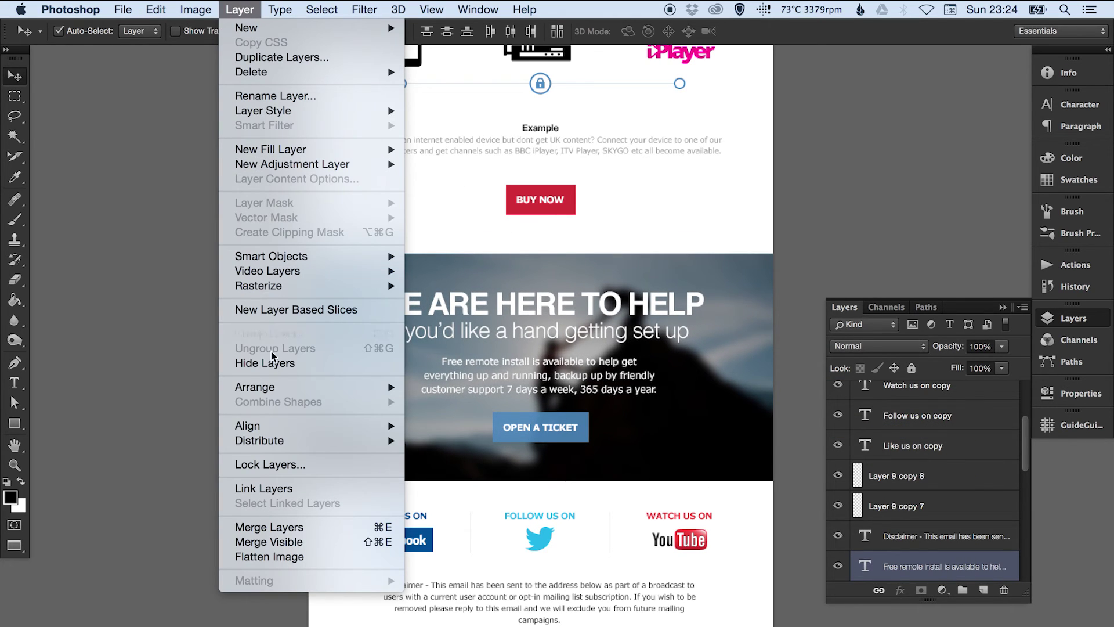
{"action": "left_click", "coordinate": [272, 334]}
Rename the group 'Help', label it green, and place it below Connect Everything
{"action": "double_click", "coordinate": [900, 559]}
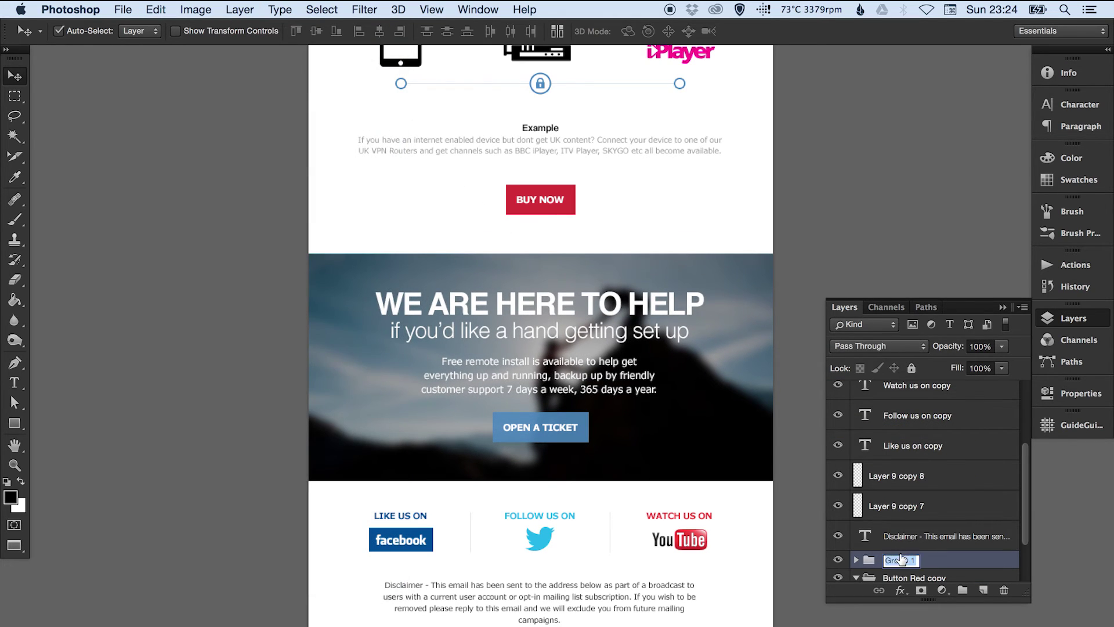
{"action": "type", "text": "Help"}
{"action": "key", "text": "Return"}
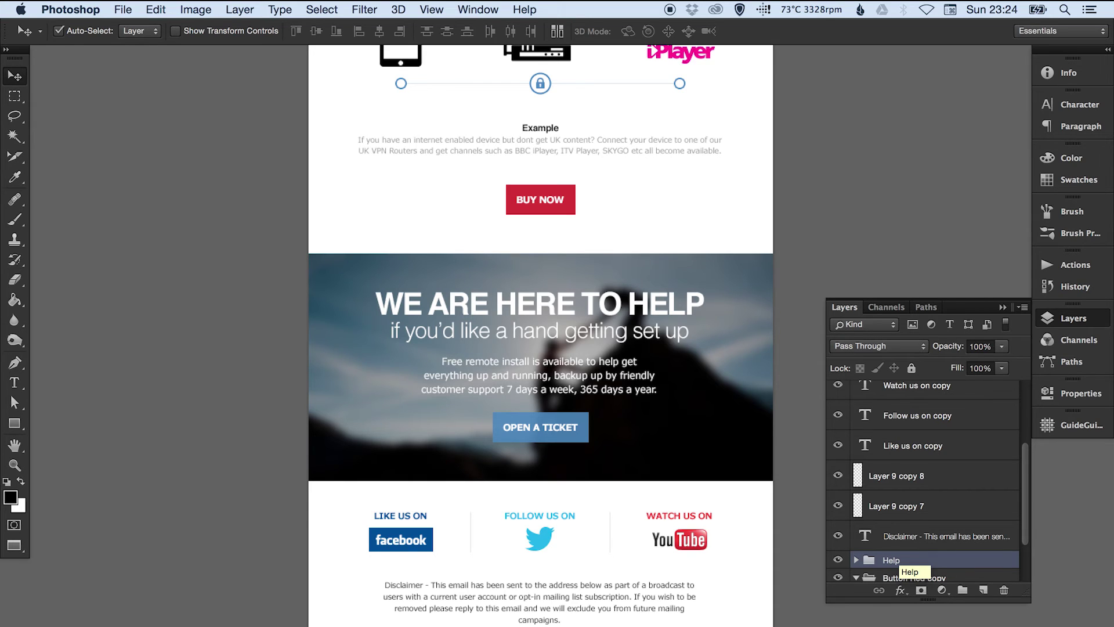
{"action": "right_click", "coordinate": [907, 560]}
{"action": "right_click", "coordinate": [918, 560]}
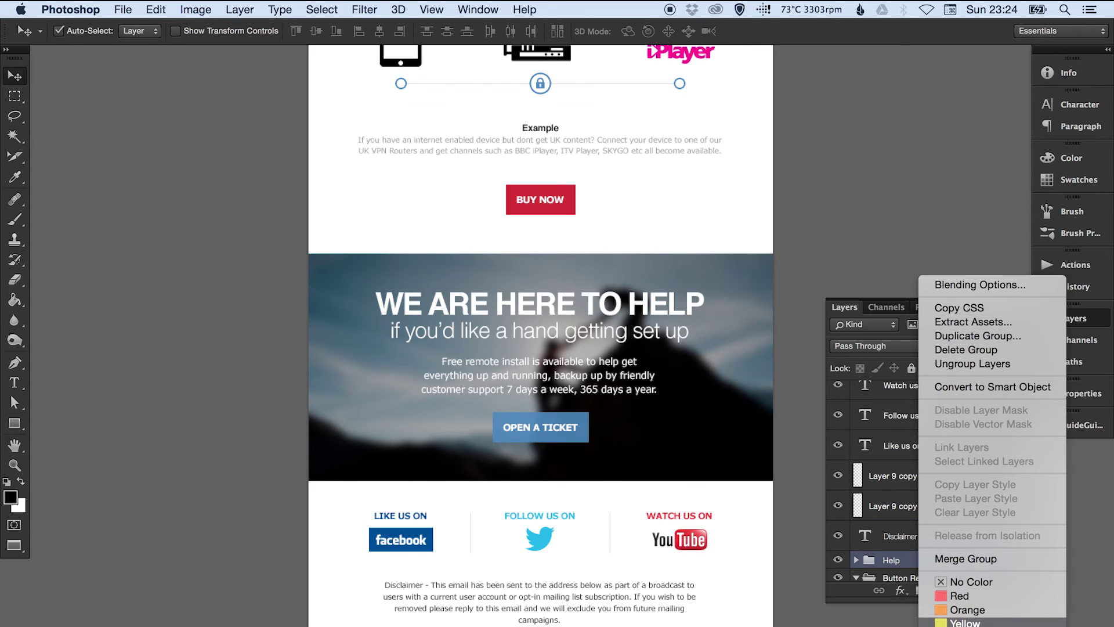
{"action": "key", "text": "Escape"}
{"action": "key", "text": "super+shift+bracketright"}
{"action": "key", "text": "super+bracketleft"}
{"action": "key", "text": "super+bracketleft"}
{"action": "key", "text": "super+bracketleft"}
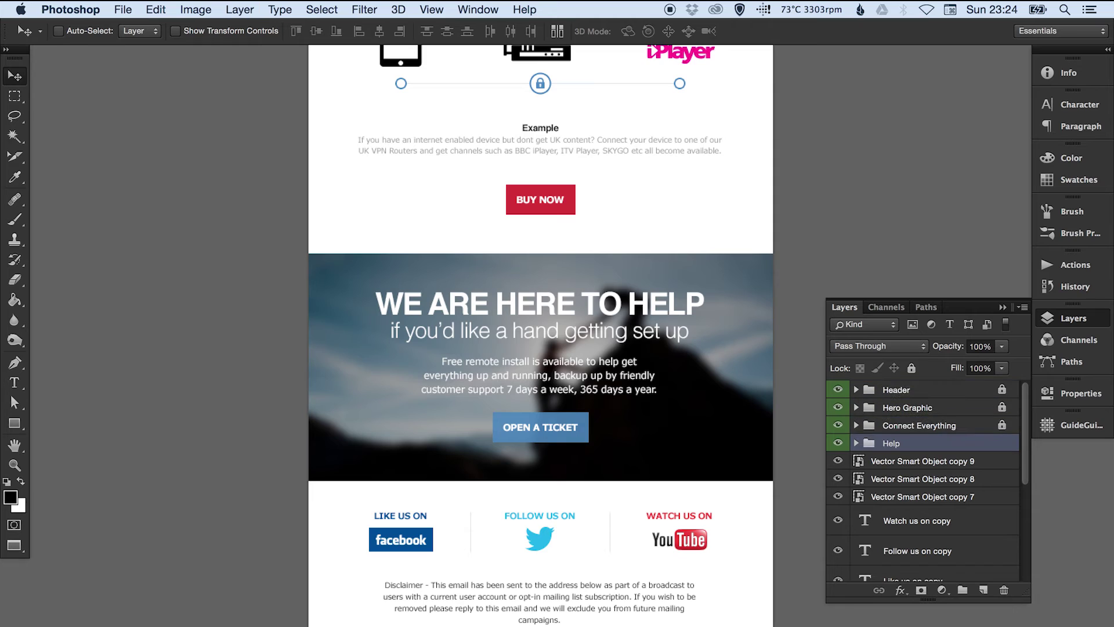
Lock the Help group and toggle its visibility to verify its contents
{"action": "left_click", "coordinate": [911, 368]}
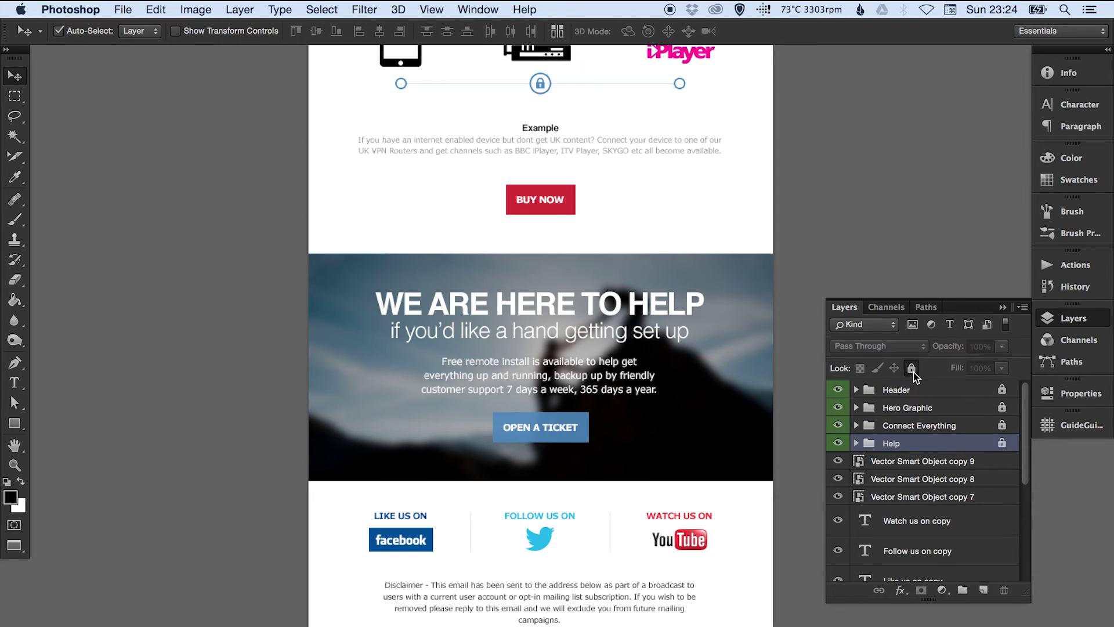
{"action": "scroll", "coordinate": [601, 477], "scroll_direction": "down", "scroll_amount": 3}
{"action": "left_click", "coordinate": [838, 443]}
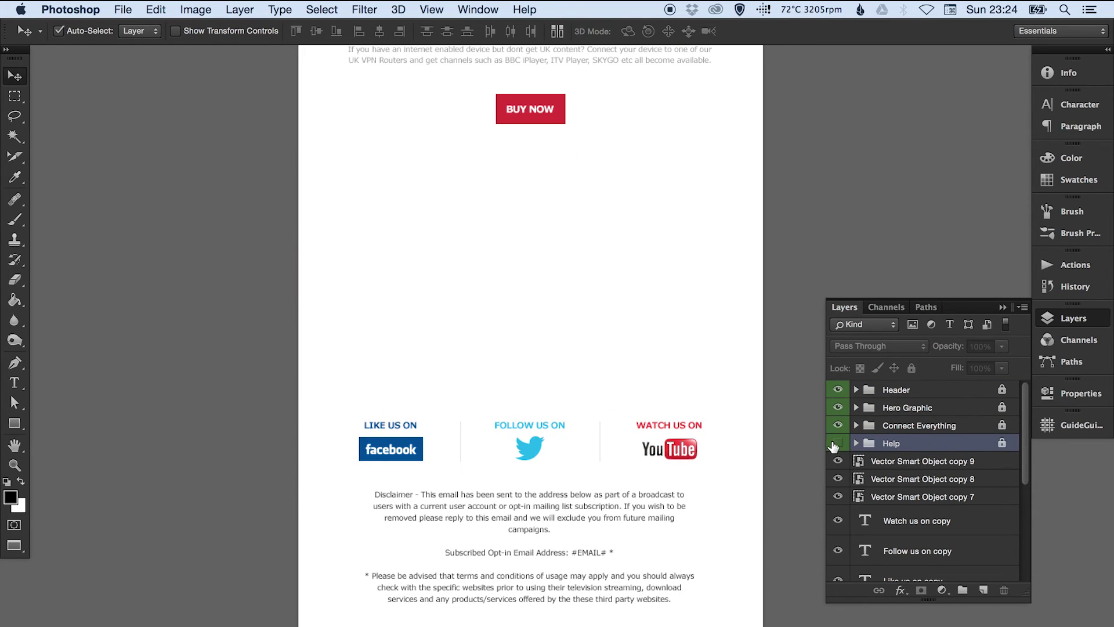
{"action": "left_click", "coordinate": [837, 443]}
Select the social links and disclaimer footer layers and group them
{"action": "scroll", "coordinate": [529, 406], "scroll_direction": "down", "scroll_amount": 1}
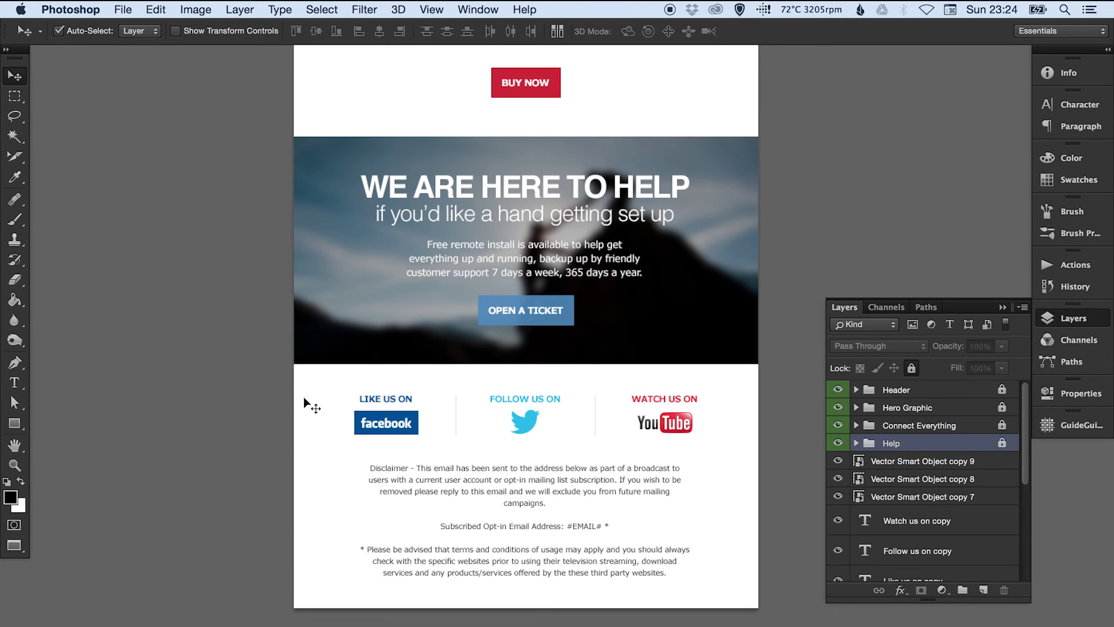
{"action": "left_click_drag", "start_coordinate": [296, 391], "coordinate": [698, 551]}
{"action": "left_click_drag", "start_coordinate": [521, 402], "coordinate": [555, 440]}
{"action": "key", "text": "super+z"}
{"action": "left_click", "coordinate": [256, 7]}
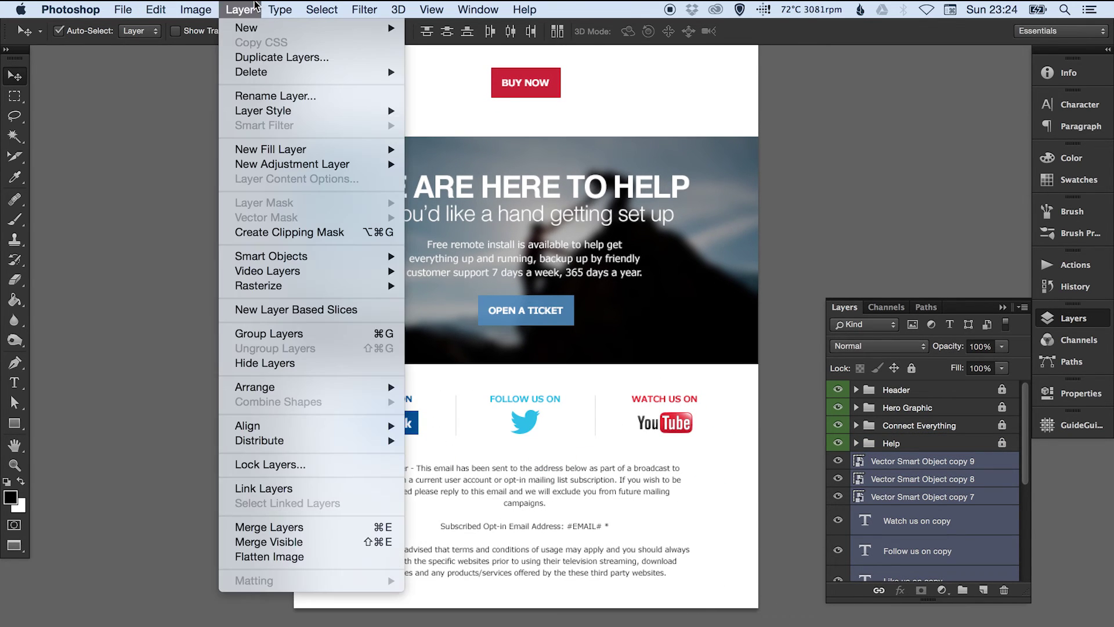
{"action": "left_click", "coordinate": [262, 333]}
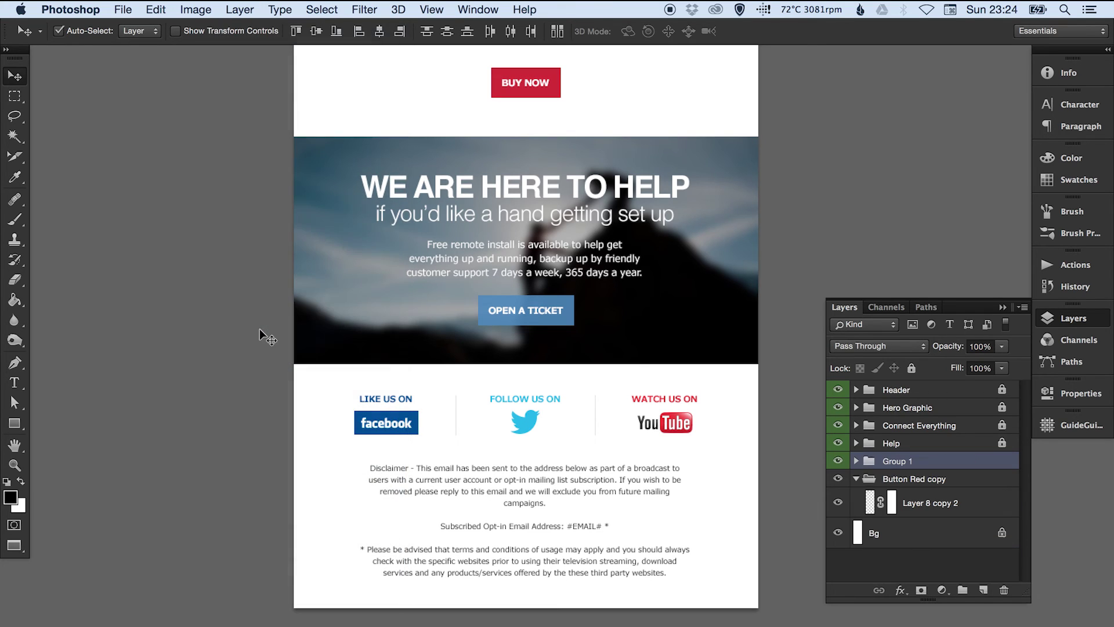
Rename the group 'Footer', lock it, and zoom out to view the whole newsletter
{"action": "double_click", "coordinate": [896, 461]}
{"action": "type", "text": "Footer"}
{"action": "key", "text": "Return"}
{"action": "left_click", "coordinate": [911, 369]}
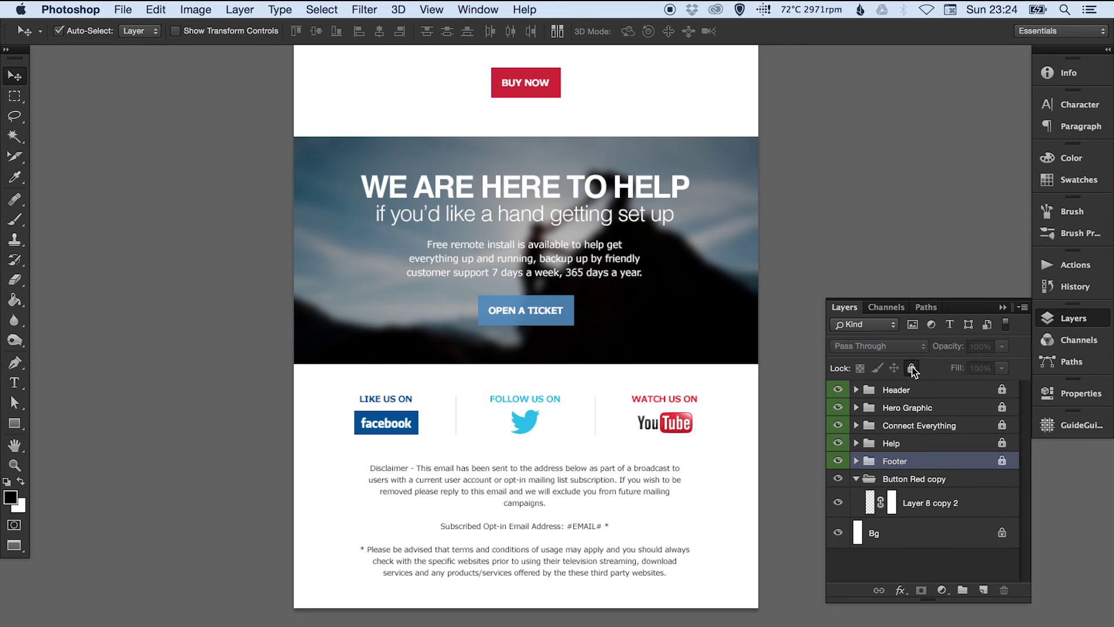
{"action": "left_click", "coordinate": [919, 264]}
{"action": "key", "text": "super+minus"}
{"action": "key", "text": "super+minus"}
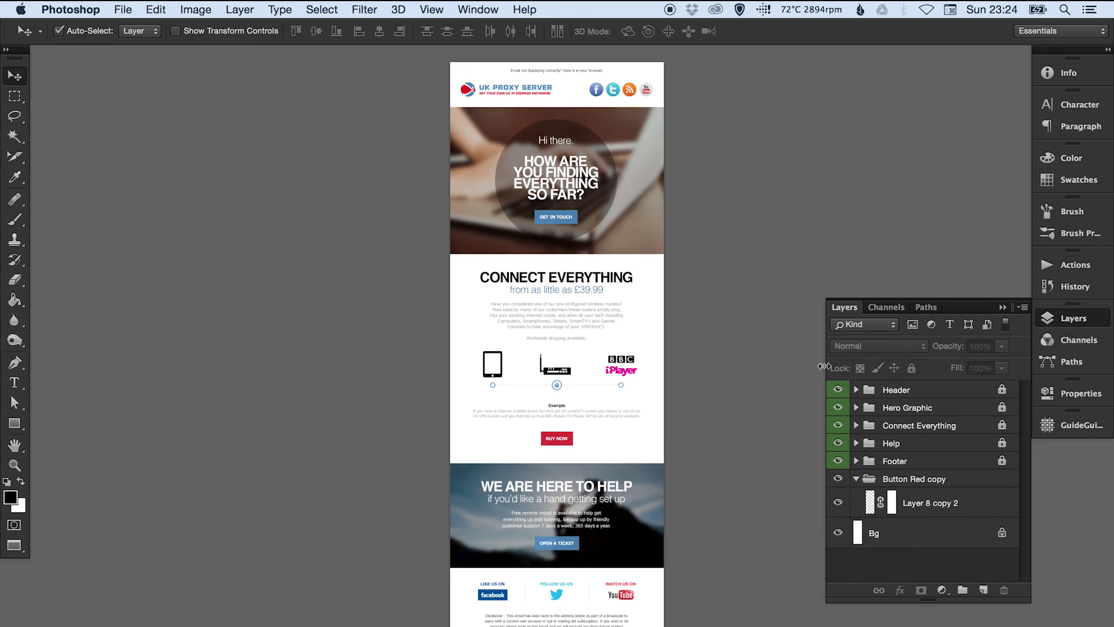
Check Header, Hero Graphic, Connect Everything, Help and Footer visibility, then delete Button Red copy
{"action": "left_click", "coordinate": [838, 390]}
{"action": "left_click", "coordinate": [838, 390]}
{"action": "left_click", "coordinate": [839, 408]}
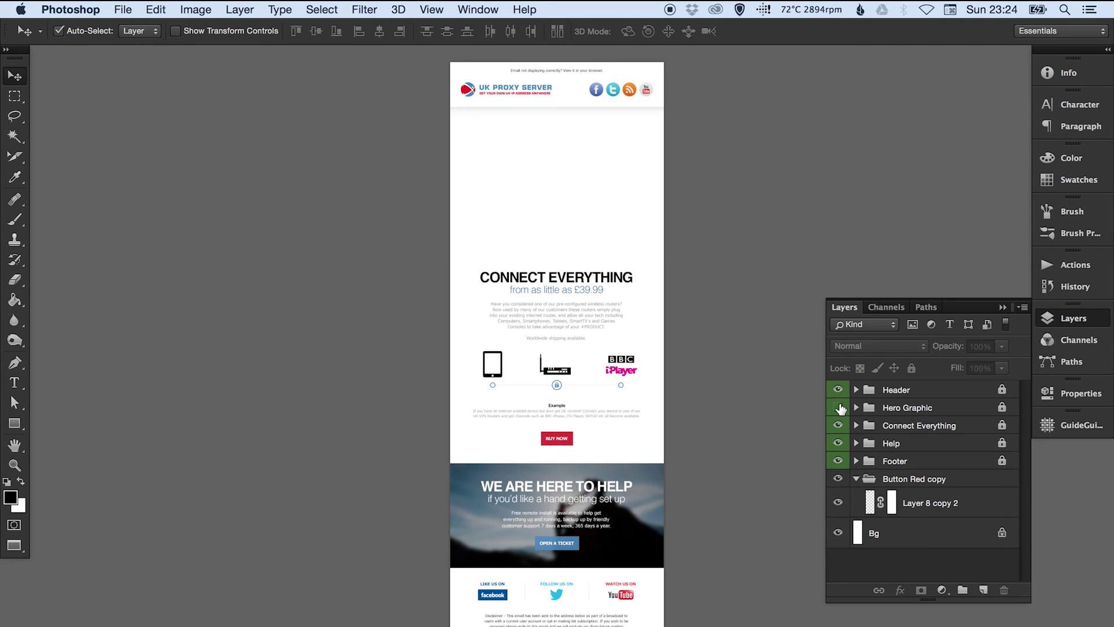
{"action": "left_click", "coordinate": [838, 407]}
{"action": "left_click", "coordinate": [838, 426]}
{"action": "left_click", "coordinate": [838, 426]}
{"action": "left_click", "coordinate": [838, 443]}
{"action": "left_click", "coordinate": [838, 443]}
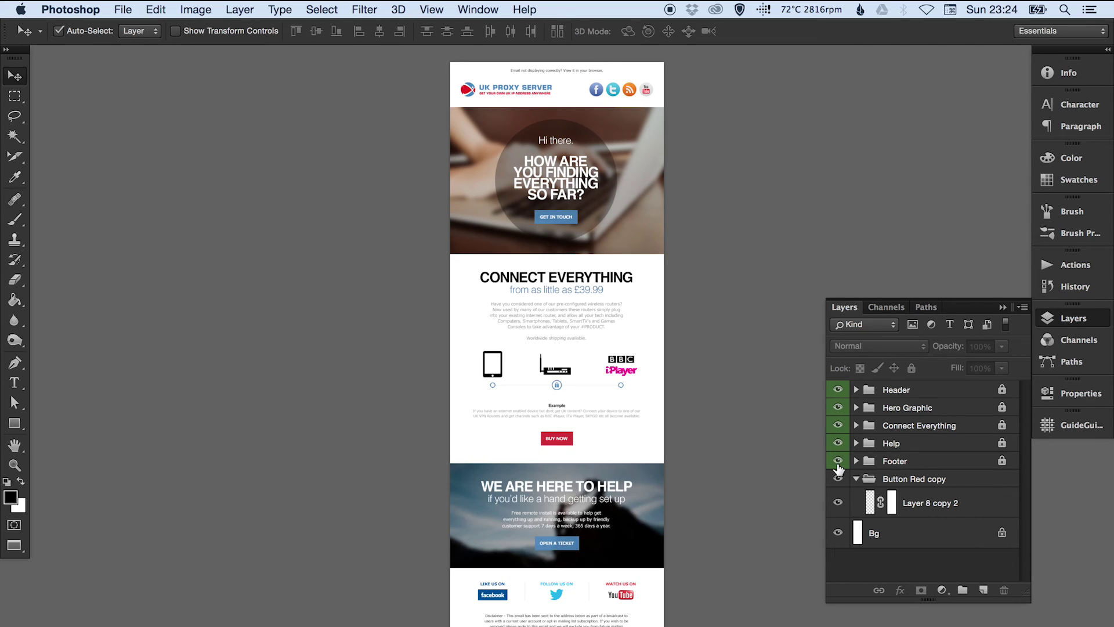
{"action": "left_click", "coordinate": [838, 462]}
{"action": "left_click", "coordinate": [838, 462]}
{"action": "left_click", "coordinate": [912, 480]}
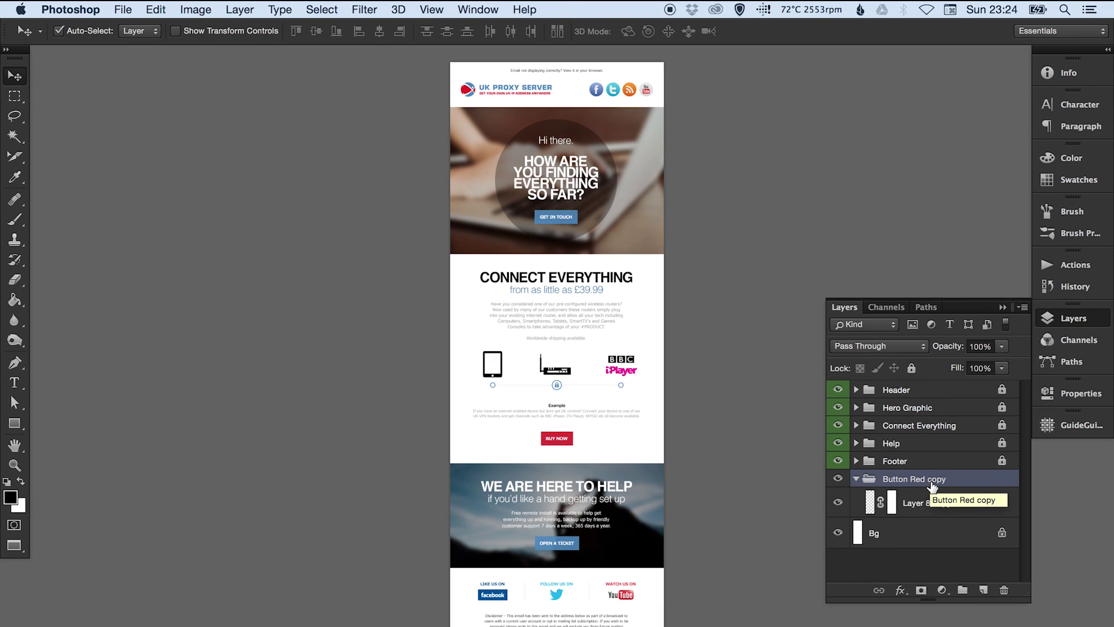
{"action": "key", "text": "Delete"}
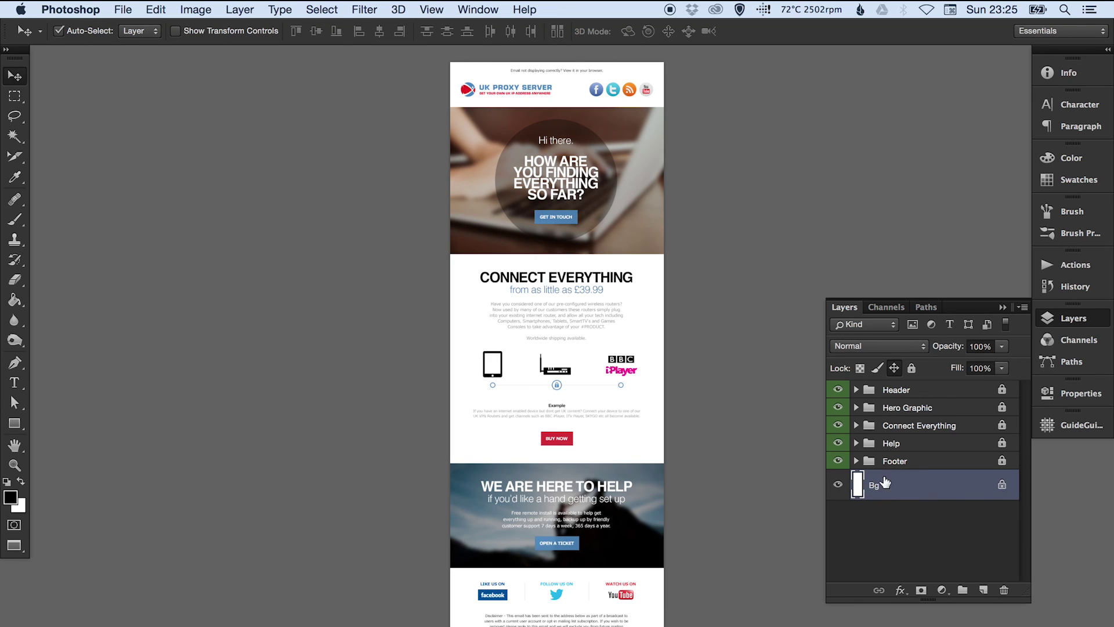
Collapse the Layers panel from the right-hand dock
{"action": "left_click", "coordinate": [1073, 319]}
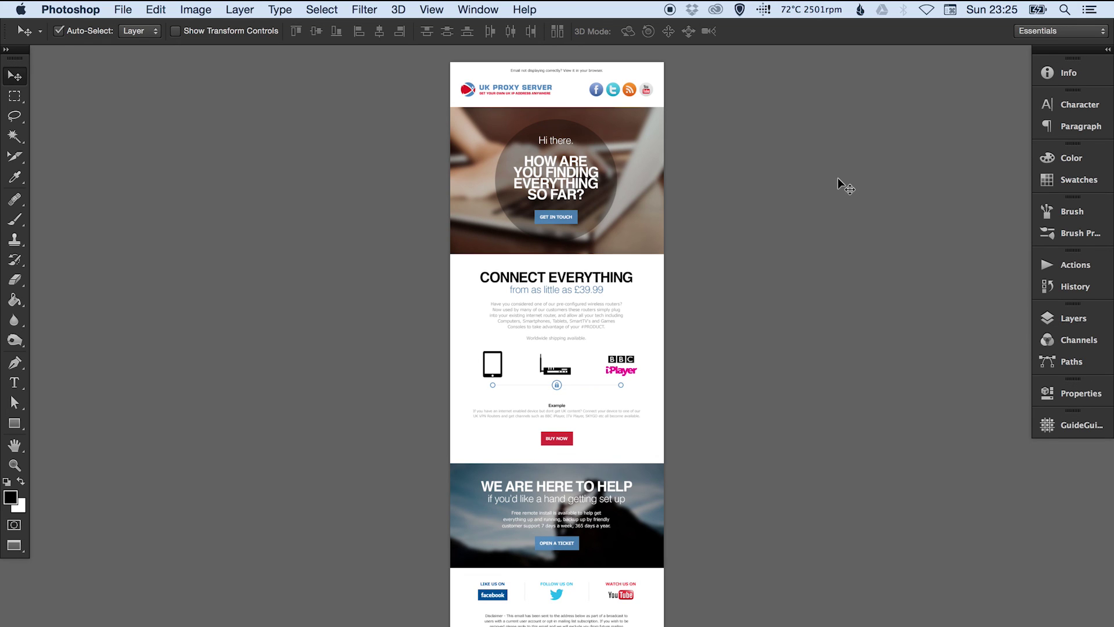